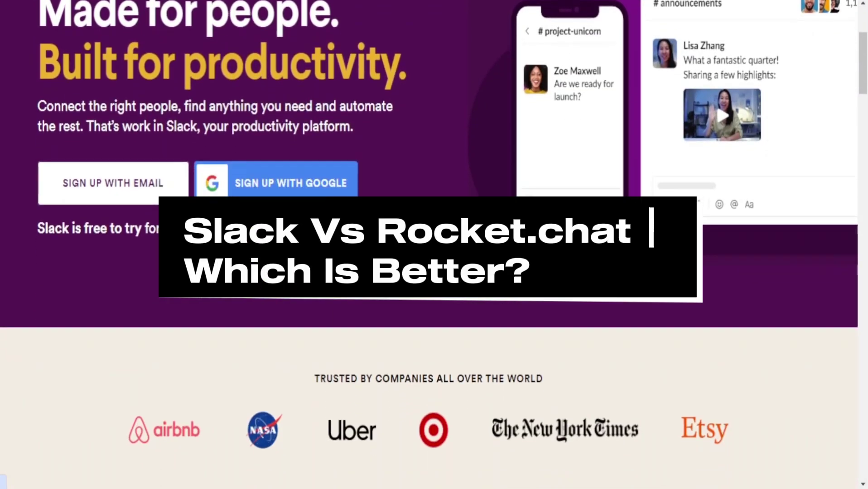
scroll(646, 264, down, 4)
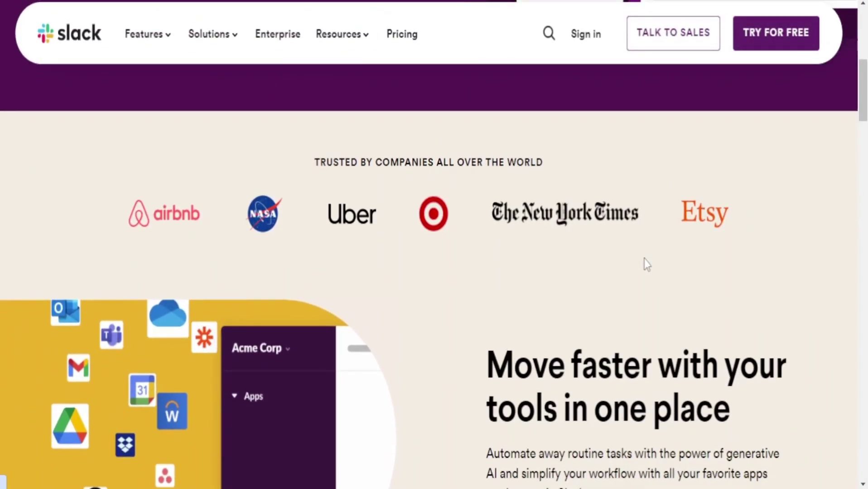
scroll(647, 264, down, 4)
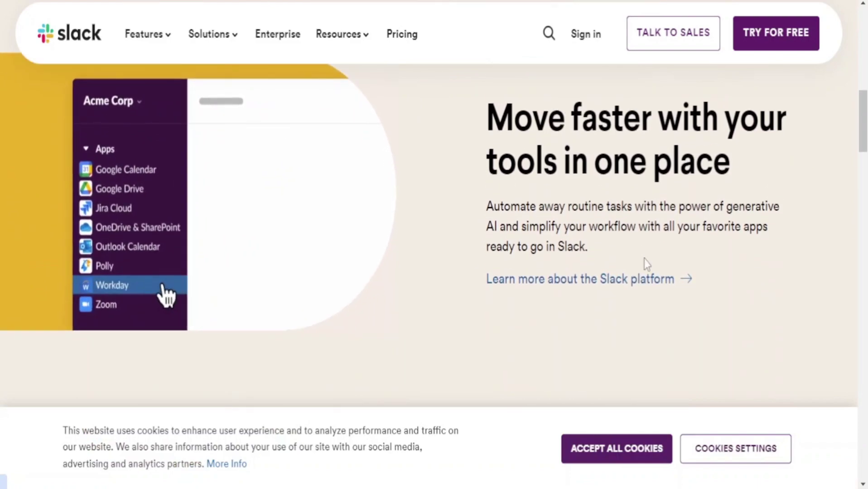
scroll(646, 264, down, 2)
scroll(646, 264, down, 2)
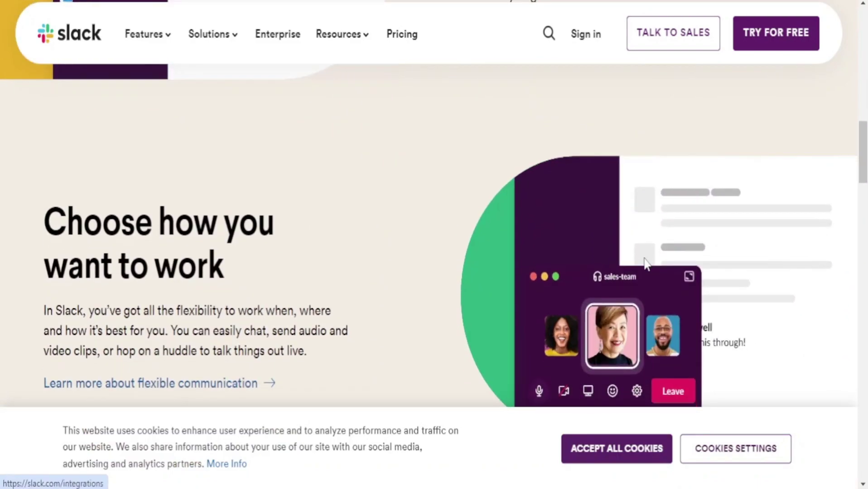
scroll(646, 264, down, 1)
scroll(647, 264, down, 1)
scroll(646, 264, down, 1)
scroll(646, 264, down, 1)
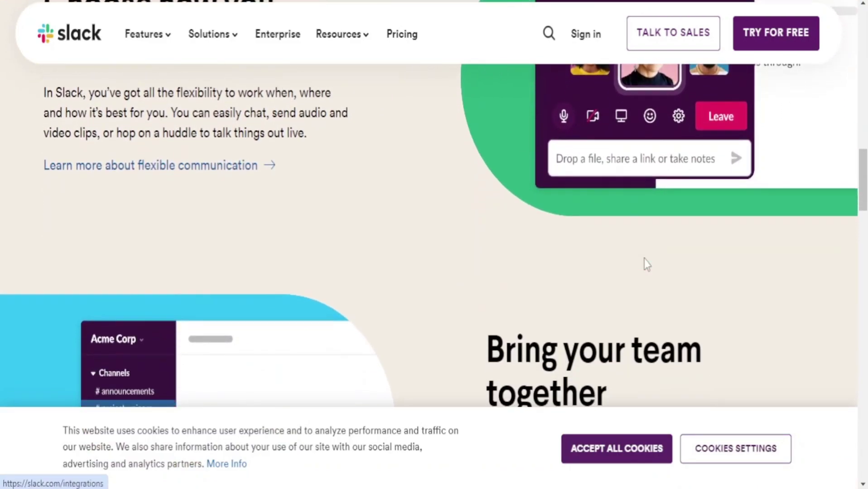
scroll(646, 264, down, 1)
scroll(646, 264, down, 1)
scroll(647, 265, down, 1)
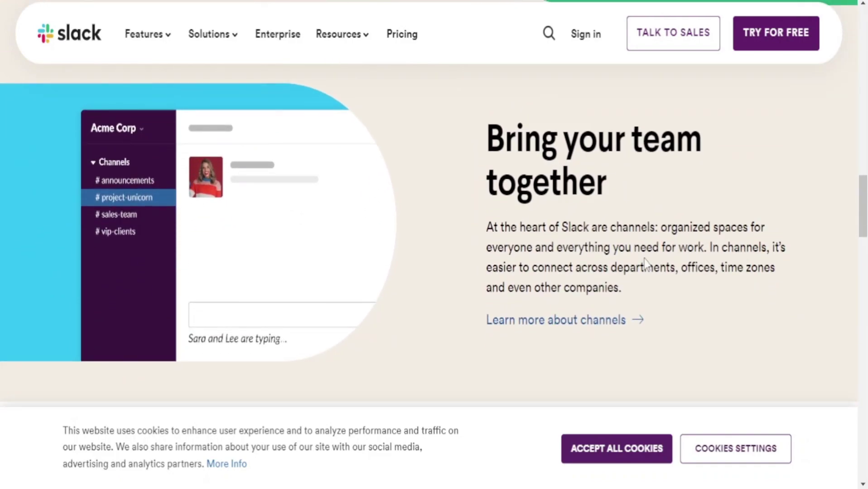
scroll(646, 264, down, 1)
scroll(646, 264, down, 1)
scroll(646, 264, down, 1)
scroll(646, 264, down, 1)
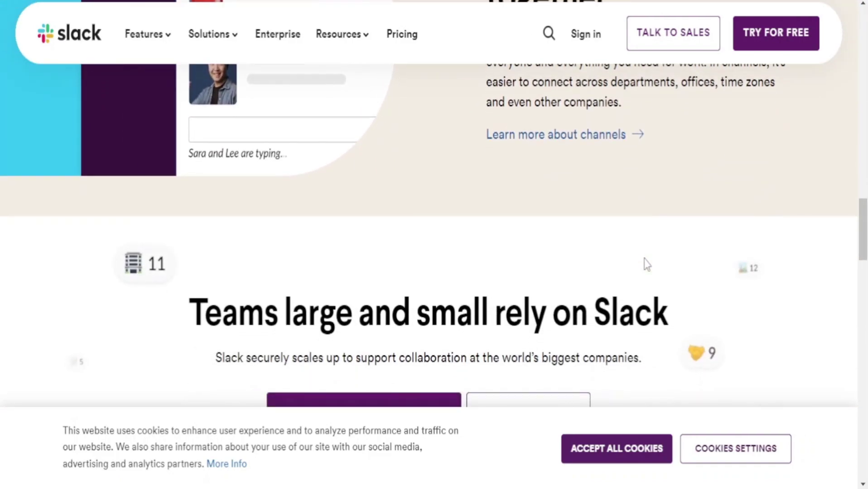
scroll(646, 264, down, 1)
scroll(646, 264, down, 1)
scroll(647, 264, down, 1)
scroll(646, 264, down, 1)
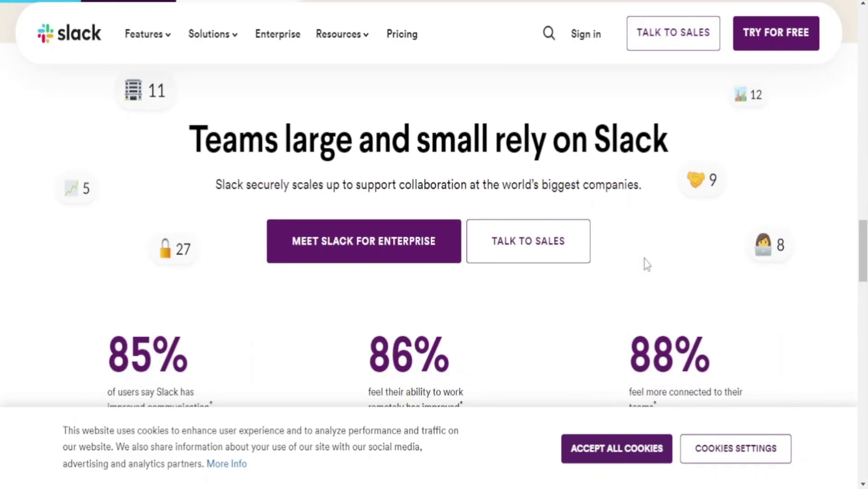
scroll(646, 265, down, 1)
scroll(646, 264, down, 1)
scroll(647, 265, down, 1)
scroll(647, 257, down, 1)
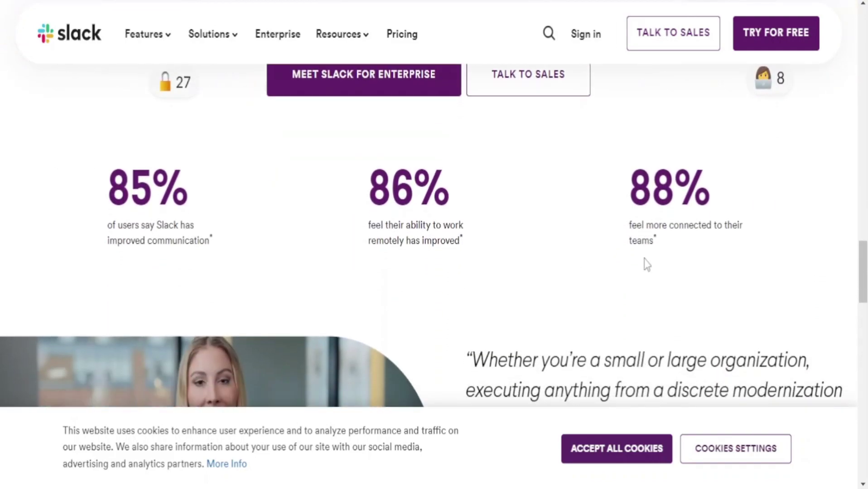
scroll(647, 257, down, 1)
scroll(646, 257, down, 1)
scroll(646, 257, down, 1)
scroll(646, 258, down, 1)
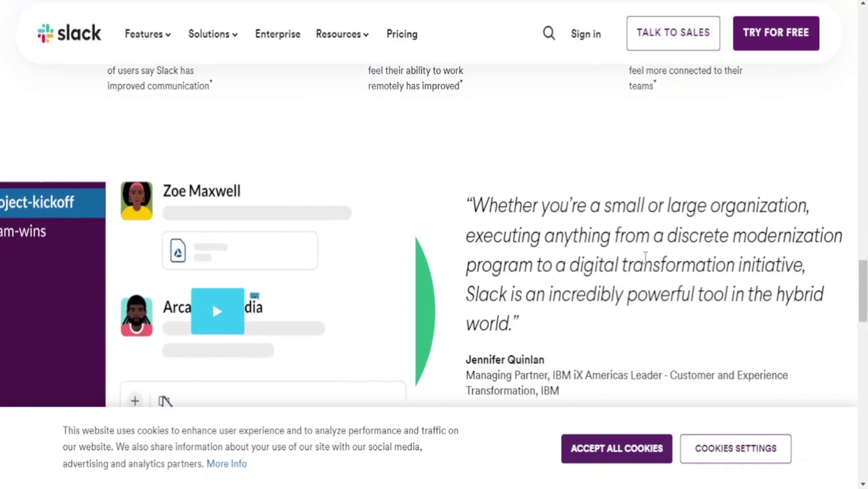
scroll(647, 257, down, 1)
scroll(646, 257, down, 1)
scroll(646, 258, down, 1)
scroll(646, 257, down, 1)
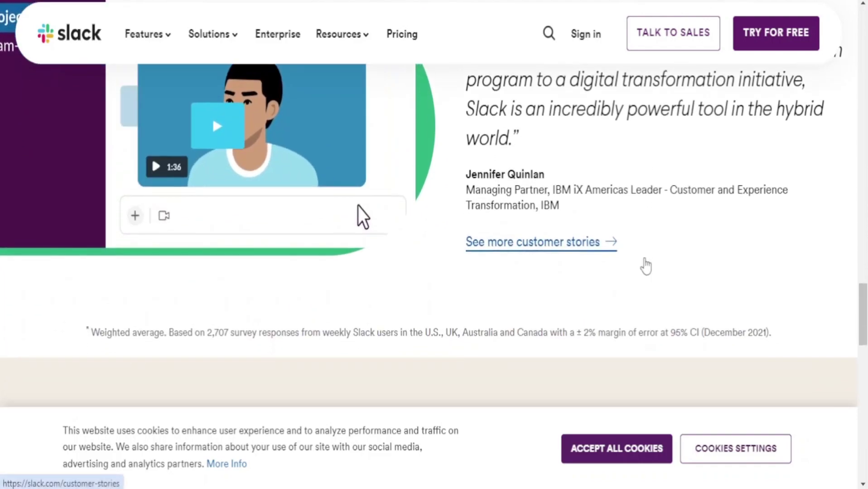
scroll(646, 257, down, 1)
scroll(647, 258, down, 1)
scroll(647, 257, down, 1)
scroll(646, 263, down, 1)
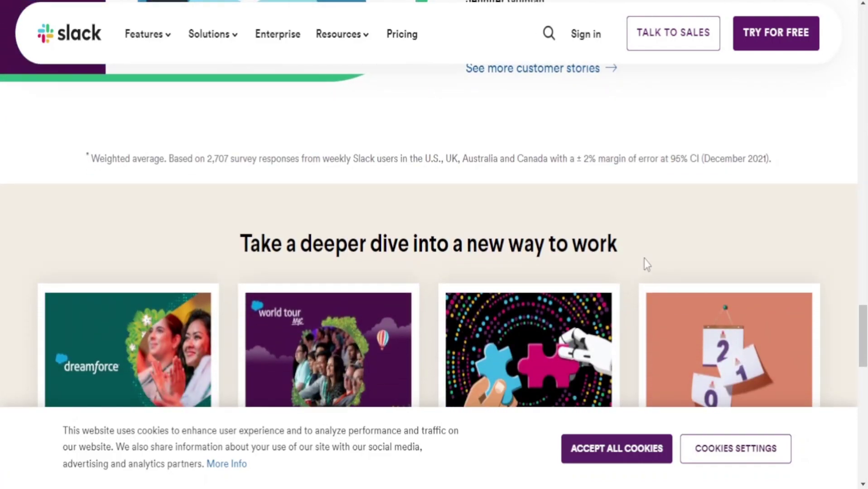
scroll(646, 262, down, 1)
scroll(647, 263, down, 1)
scroll(646, 263, down, 1)
scroll(646, 265, down, 1)
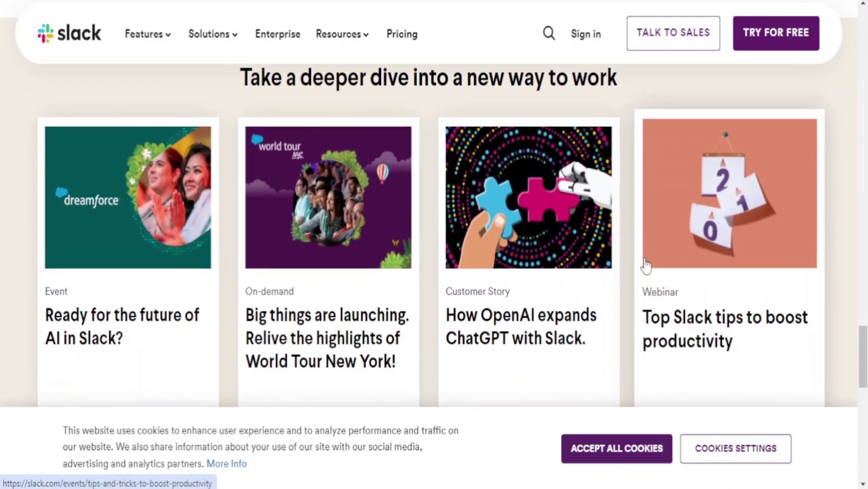
scroll(646, 265, down, 1)
scroll(647, 266, down, 1)
scroll(647, 265, down, 1)
scroll(647, 266, down, 1)
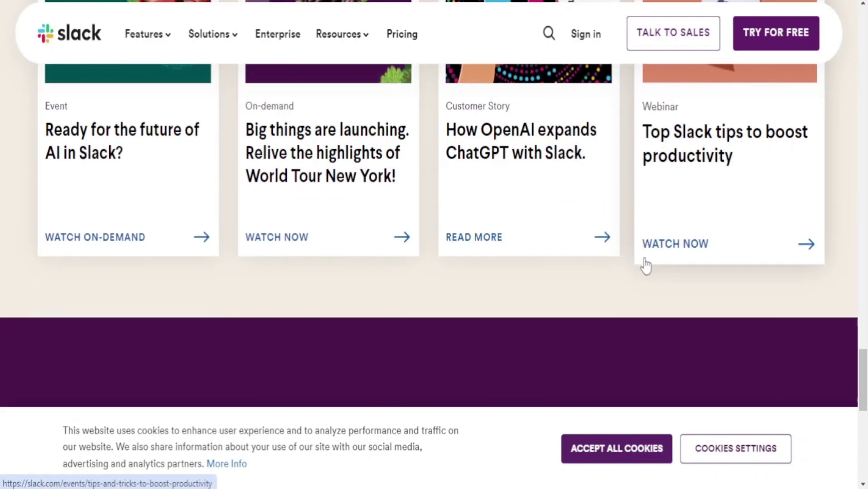
scroll(646, 266, down, 1)
scroll(646, 265, down, 1)
scroll(647, 265, down, 1)
scroll(646, 264, down, 1)
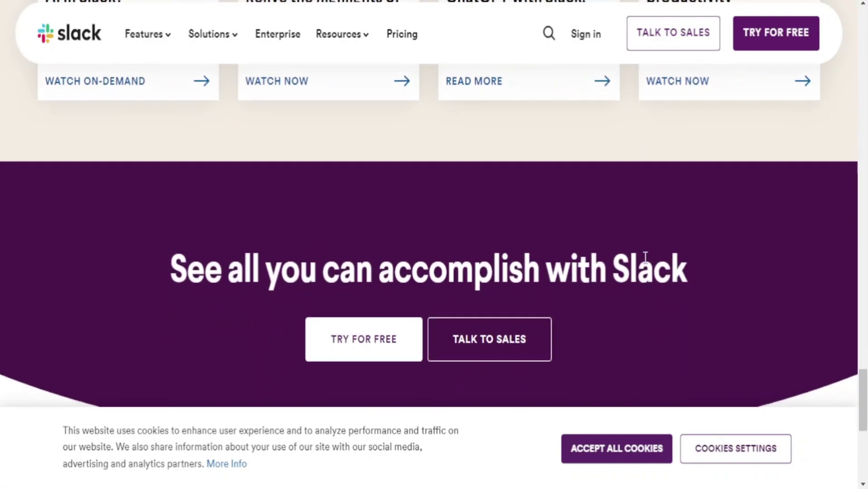
scroll(647, 264, down, 1)
scroll(647, 264, down, 1)
scroll(646, 264, down, 1)
scroll(646, 264, down, 2)
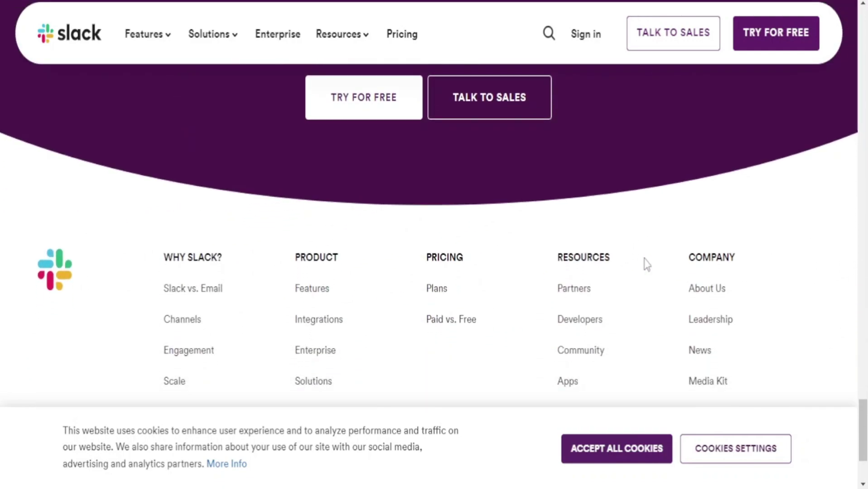
scroll(646, 264, down, 2)
scroll(647, 264, down, 1)
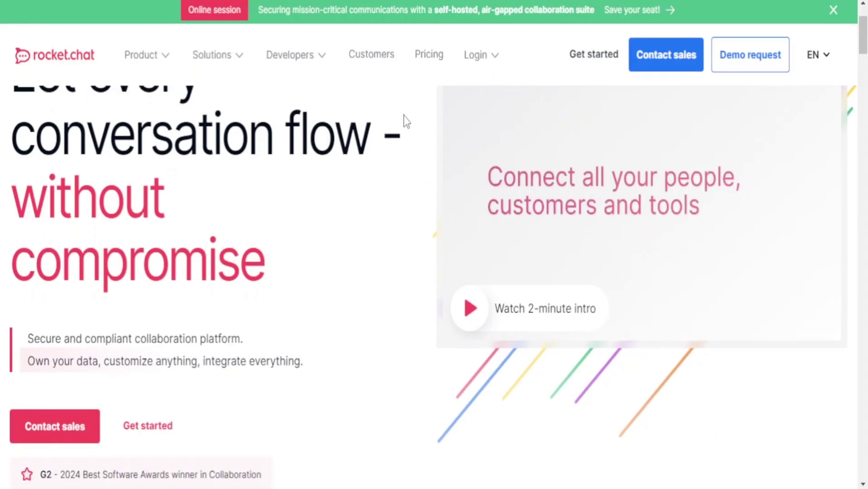
scroll(404, 116, down, 1)
scroll(404, 116, down, 1)
scroll(403, 116, down, 1)
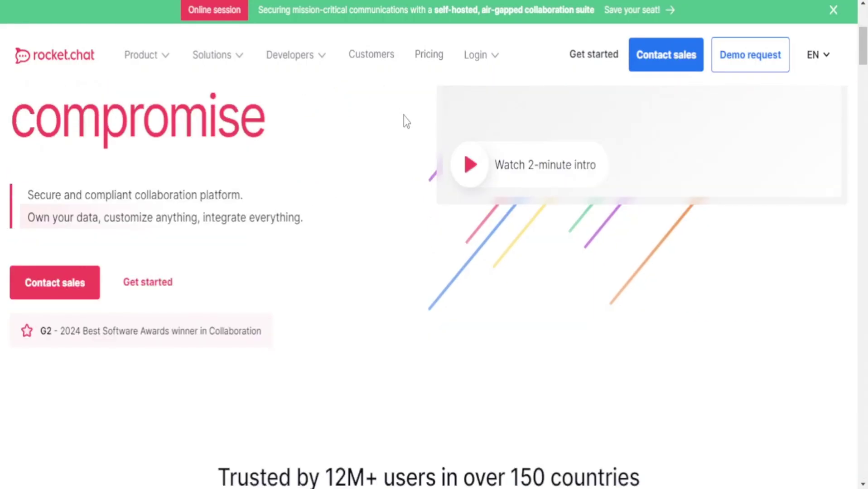
scroll(403, 116, down, 1)
scroll(404, 116, down, 1)
scroll(404, 116, down, 1)
scroll(404, 116, down, 1)
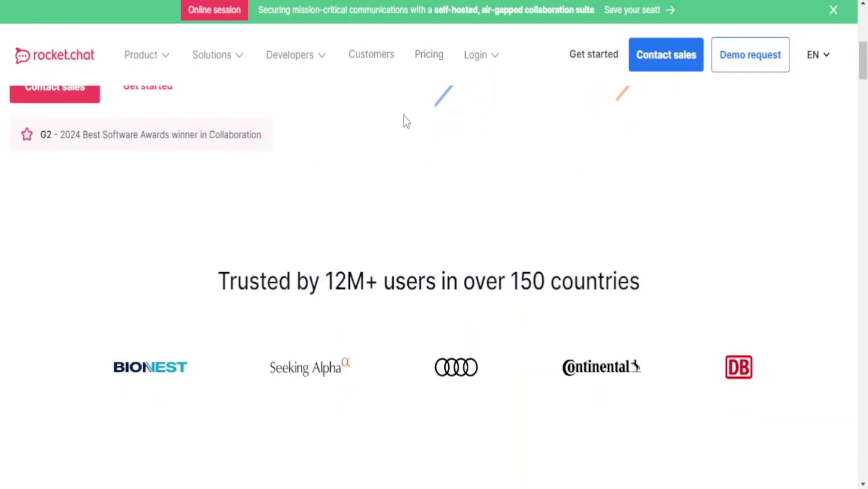
scroll(403, 116, down, 1)
scroll(404, 116, down, 1)
scroll(403, 116, down, 1)
scroll(403, 116, down, 1)
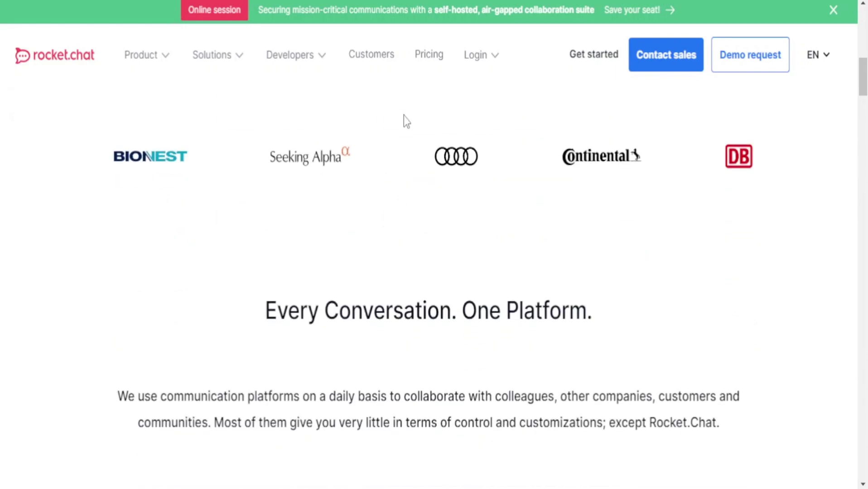
scroll(404, 115, down, 1)
scroll(404, 115, down, 1)
scroll(404, 115, down, 1)
scroll(404, 115, down, 1)
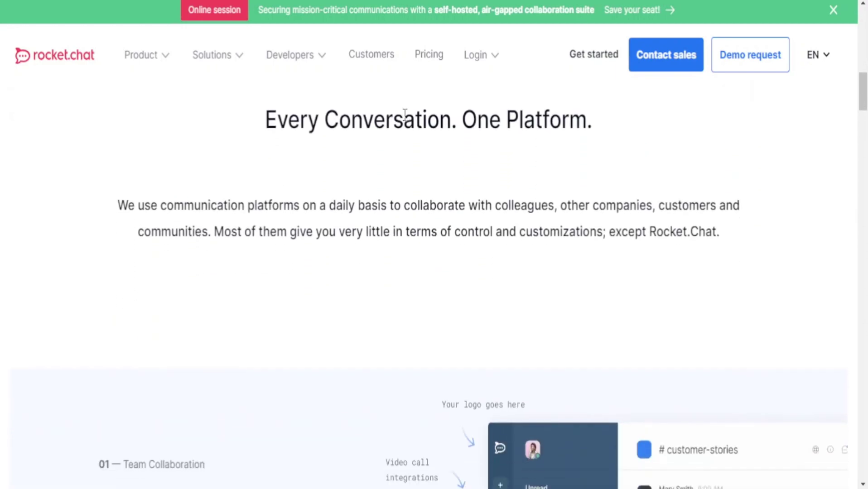
scroll(403, 115, down, 1)
scroll(403, 115, down, 1)
scroll(404, 115, down, 1)
scroll(404, 115, down, 1)
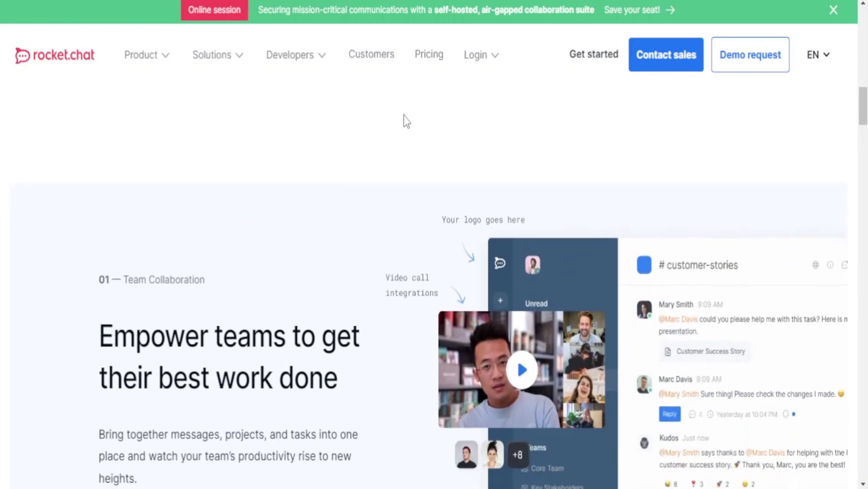
scroll(404, 116, down, 1)
scroll(403, 115, down, 1)
scroll(403, 116, down, 1)
scroll(404, 115, down, 1)
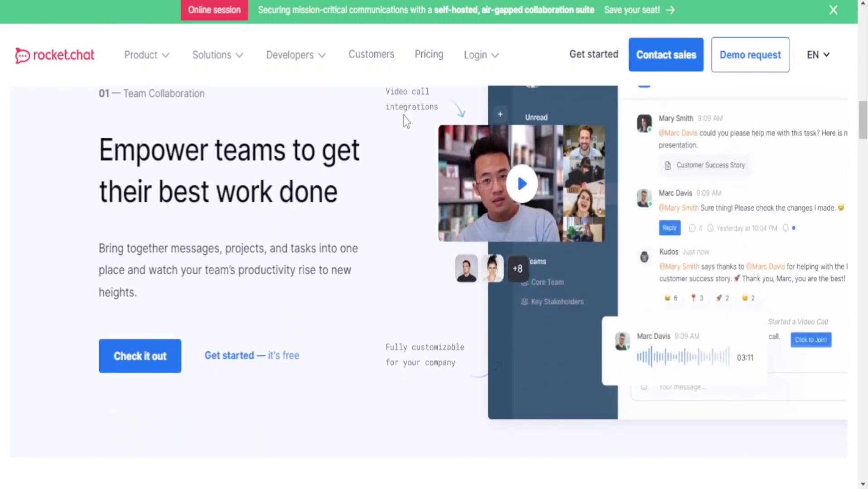
scroll(403, 116, down, 1)
scroll(403, 115, down, 1)
scroll(404, 115, down, 1)
scroll(403, 115, down, 1)
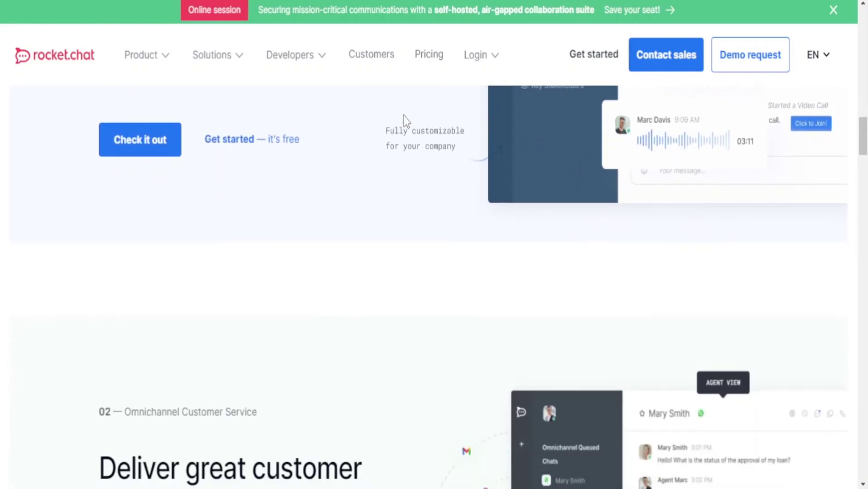
scroll(403, 115, down, 1)
scroll(404, 115, down, 1)
scroll(403, 115, down, 1)
scroll(404, 115, down, 1)
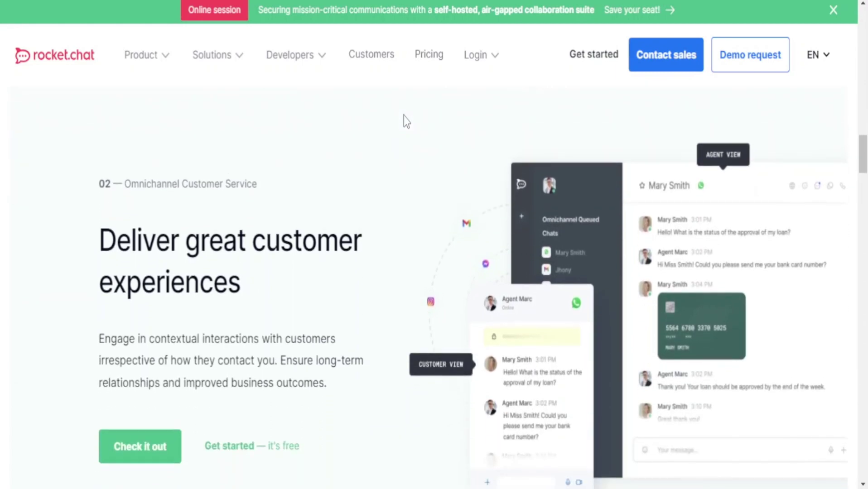
scroll(403, 115, down, 1)
scroll(404, 115, down, 1)
scroll(404, 115, down, 1)
scroll(404, 115, down, 1)
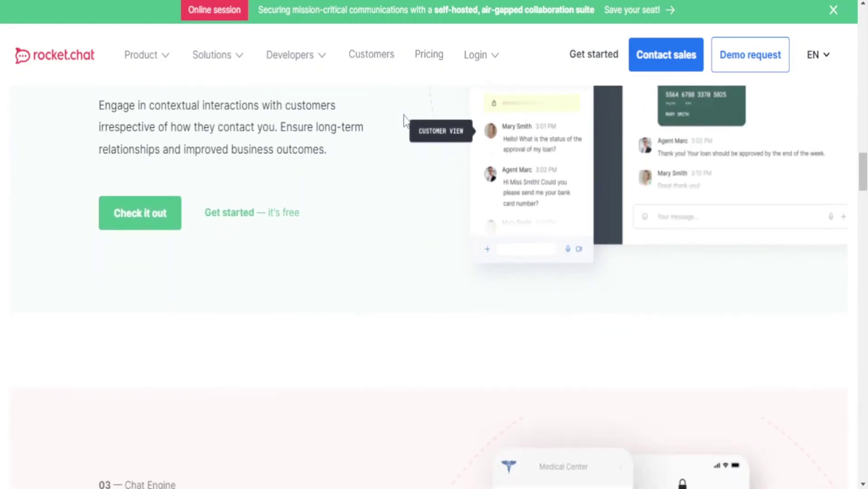
scroll(403, 116, down, 1)
scroll(404, 116, down, 1)
scroll(404, 116, down, 1)
scroll(404, 116, down, 1)
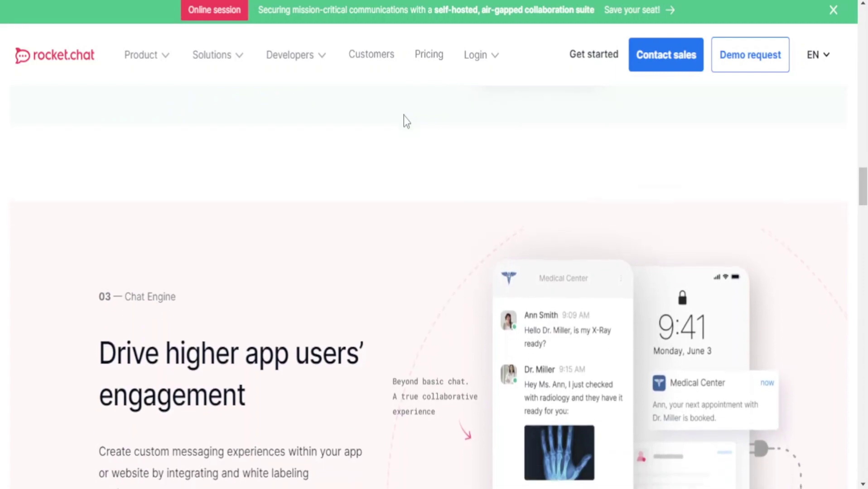
scroll(404, 116, down, 1)
scroll(404, 116, down, 1)
scroll(404, 116, down, 1)
scroll(403, 116, down, 1)
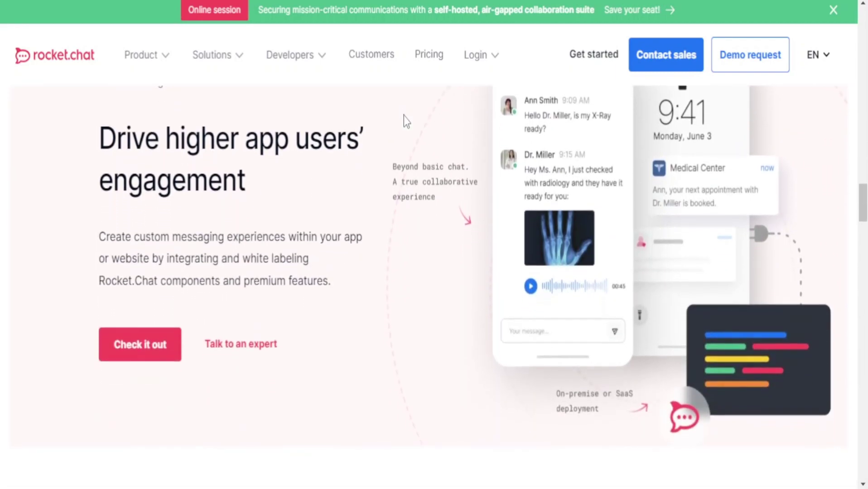
scroll(404, 116, down, 1)
scroll(404, 116, down, 1)
scroll(403, 116, down, 1)
scroll(403, 116, down, 1)
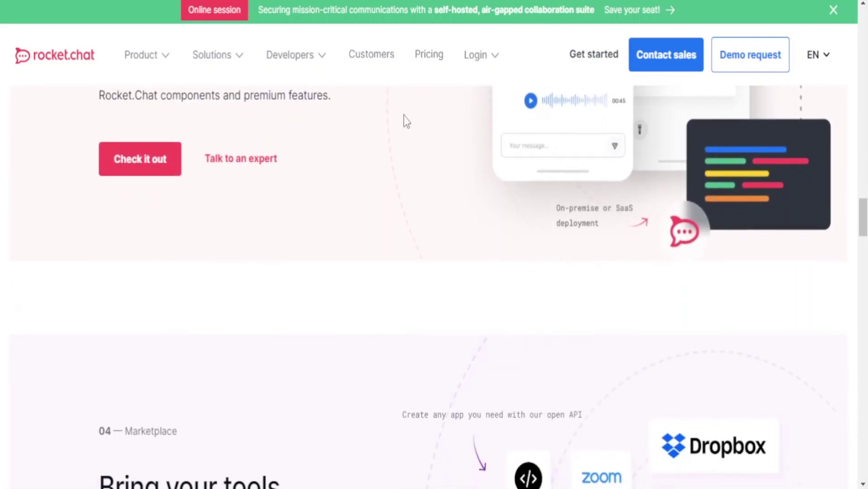
scroll(403, 116, down, 1)
scroll(403, 116, down, 1)
scroll(403, 116, down, 1)
scroll(404, 116, down, 1)
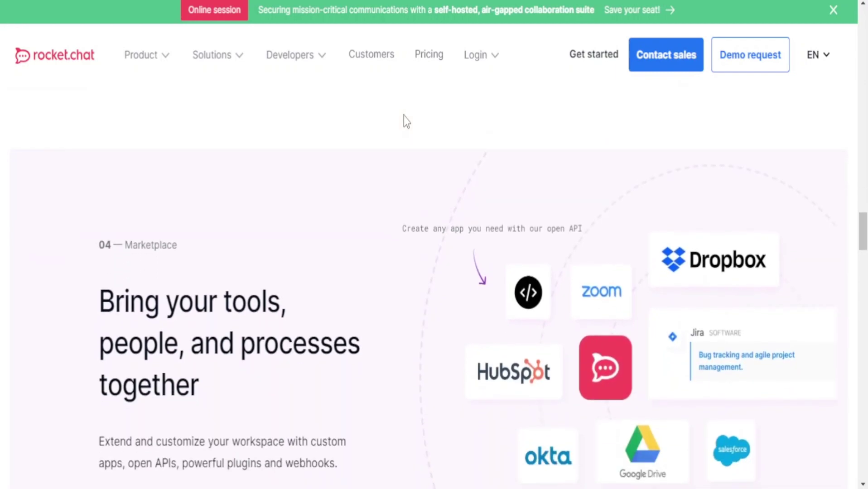
scroll(404, 116, down, 1)
scroll(404, 116, down, 1)
scroll(404, 116, down, 1)
scroll(404, 116, down, 1)
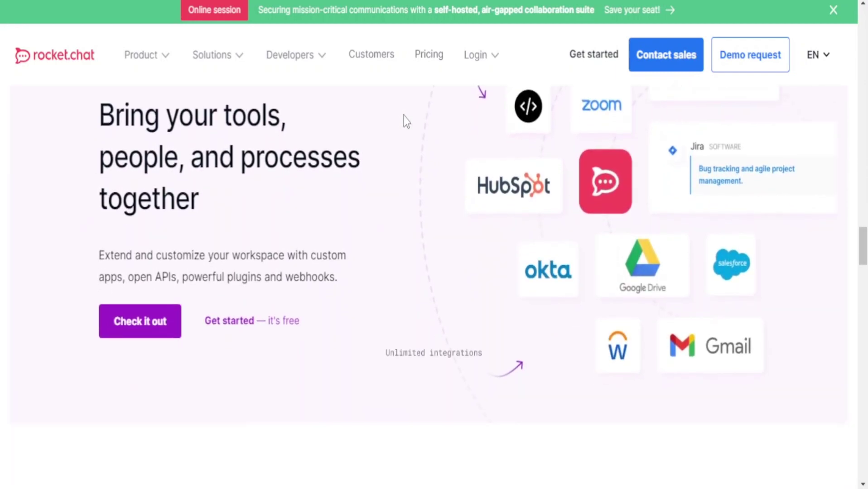
scroll(403, 116, down, 1)
scroll(403, 116, down, 1)
scroll(403, 115, down, 1)
scroll(404, 116, down, 1)
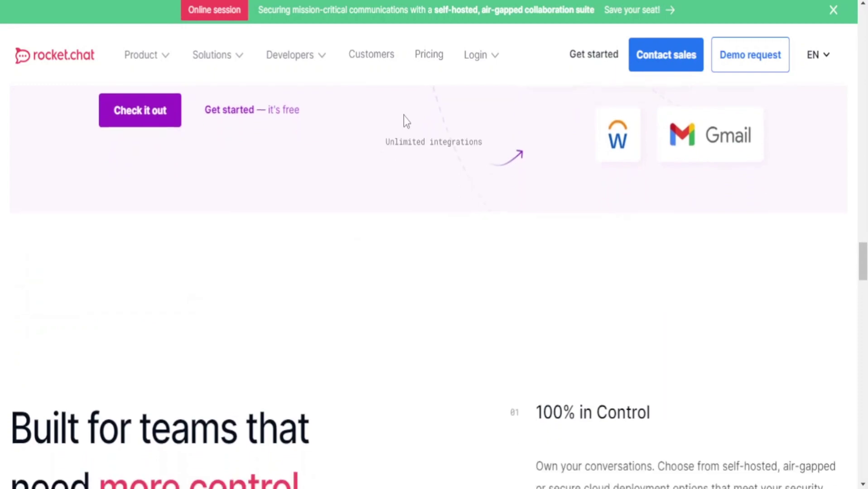
scroll(403, 116, down, 1)
scroll(404, 116, down, 1)
scroll(404, 116, down, 1)
scroll(403, 116, down, 1)
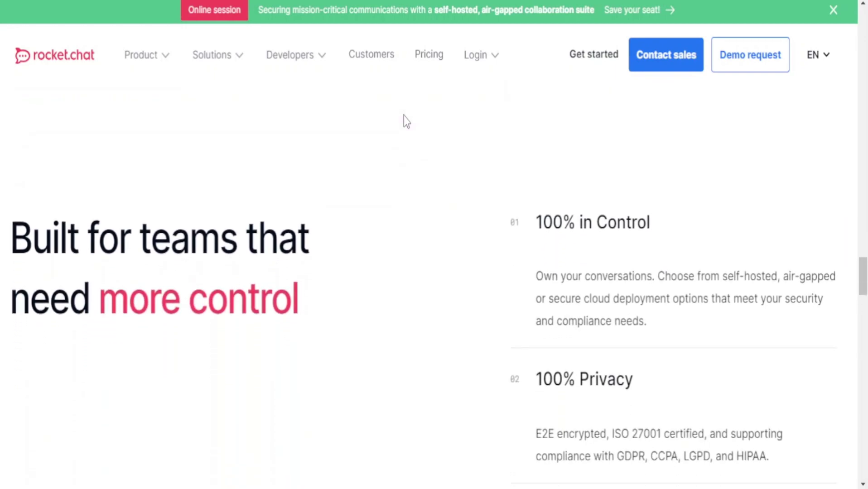
scroll(403, 116, down, 1)
scroll(403, 116, down, 1)
scroll(404, 116, down, 1)
scroll(403, 116, down, 1)
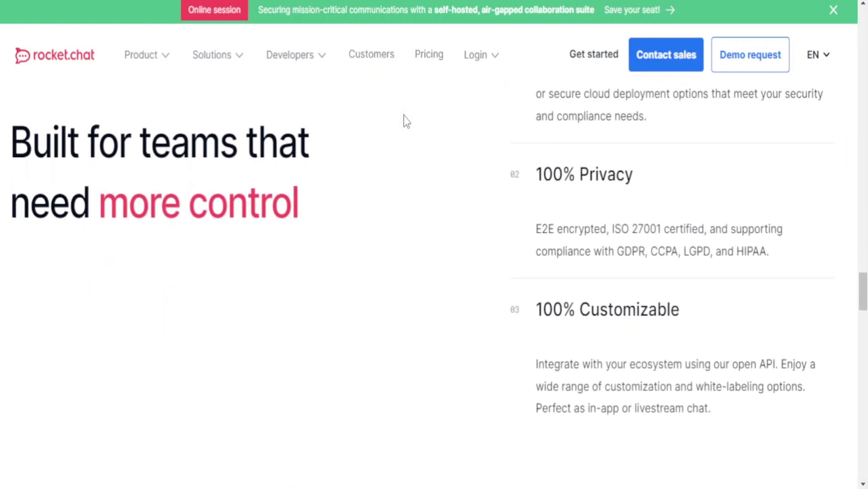
scroll(403, 116, down, 1)
scroll(403, 116, down, 1)
scroll(404, 116, down, 1)
scroll(404, 116, down, 1)
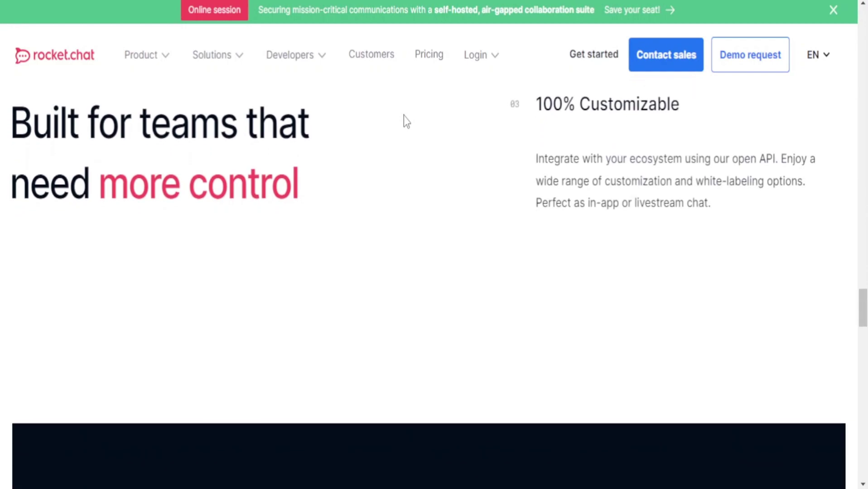
scroll(403, 116, down, 1)
scroll(404, 116, down, 1)
scroll(404, 116, down, 1)
scroll(403, 116, down, 1)
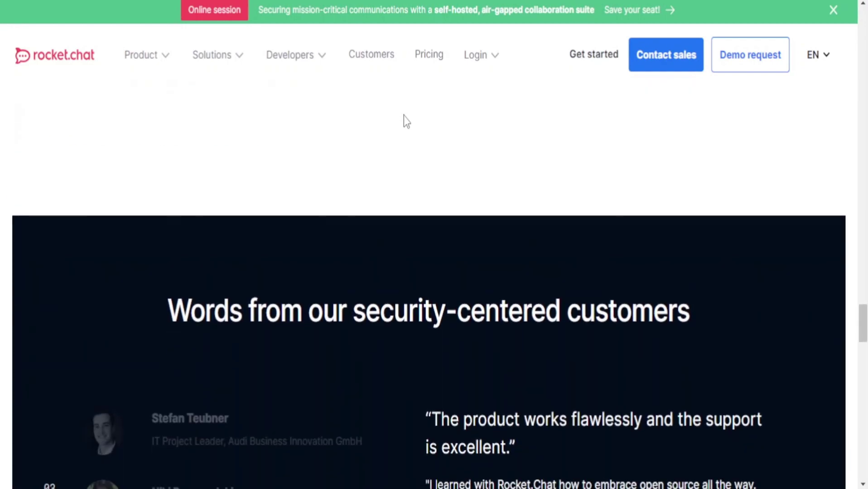
scroll(404, 116, down, 1)
scroll(404, 116, down, 1)
scroll(404, 114, down, 1)
scroll(403, 113, down, 1)
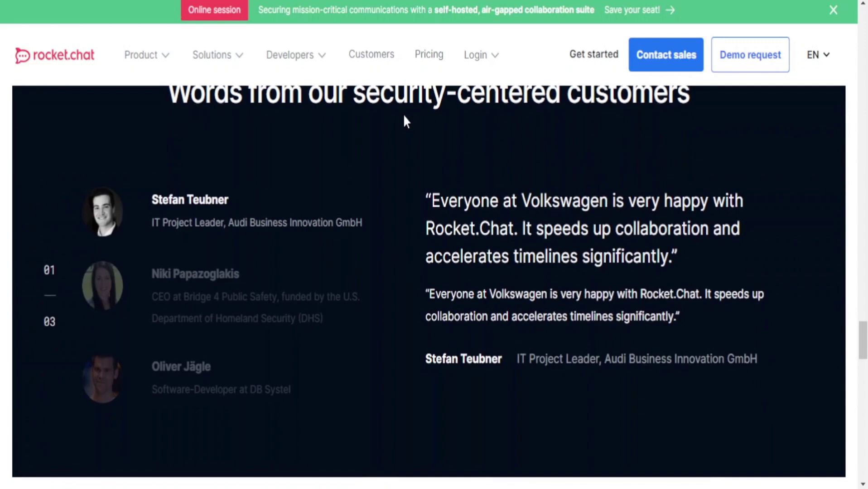
scroll(404, 121, down, 1)
scroll(404, 121, down, 1)
scroll(403, 121, down, 1)
scroll(404, 121, down, 1)
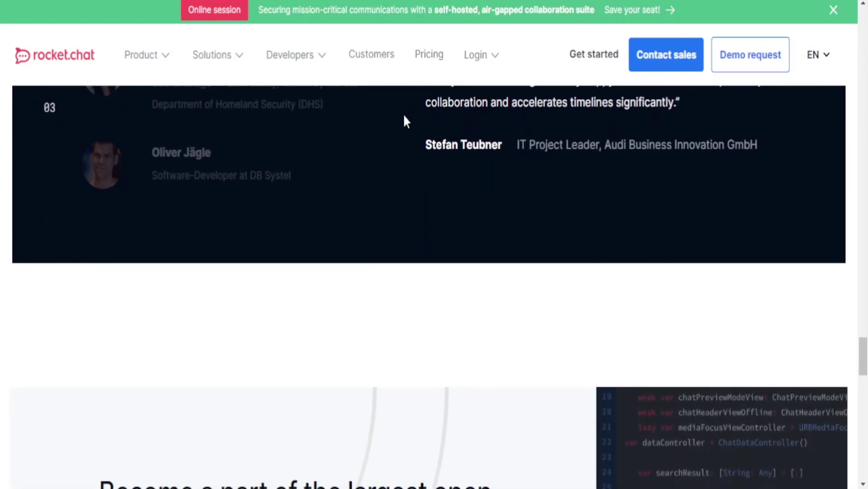
scroll(404, 122, down, 1)
scroll(404, 122, down, 1)
scroll(404, 121, down, 1)
scroll(403, 122, down, 1)
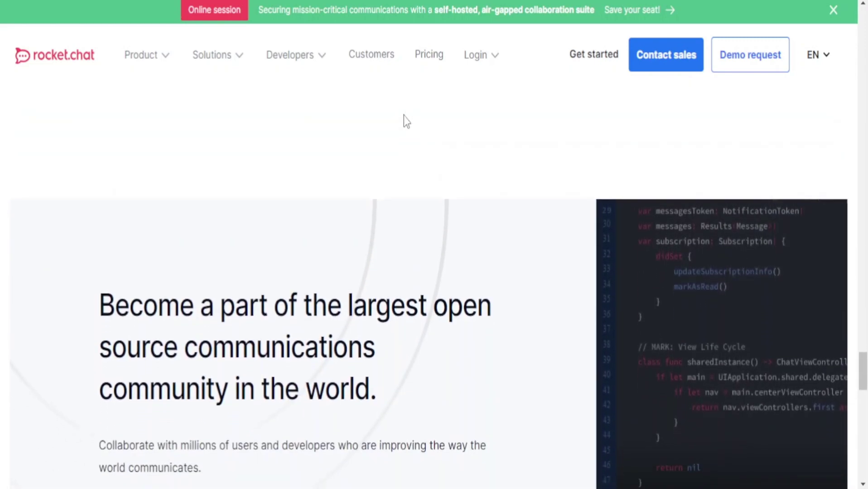
scroll(403, 121, down, 1)
scroll(403, 120, down, 1)
scroll(403, 120, down, 1)
scroll(404, 120, down, 1)
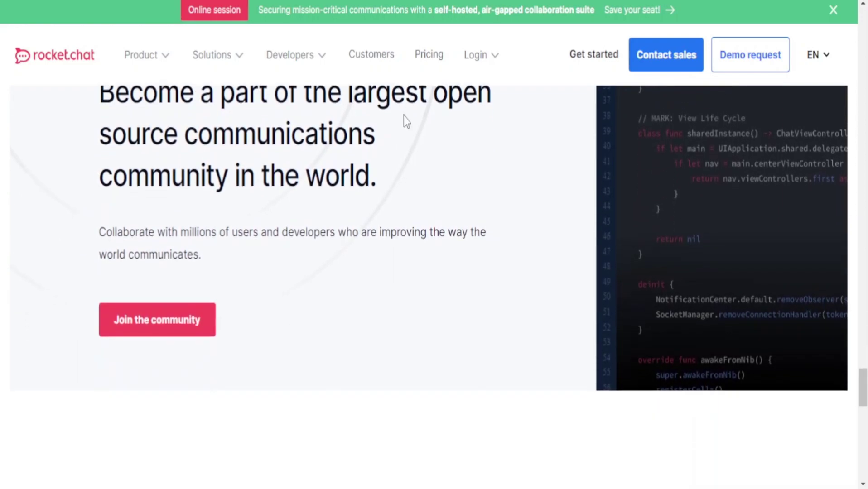
scroll(404, 121, down, 1)
scroll(403, 120, down, 1)
scroll(404, 121, down, 1)
scroll(403, 120, down, 1)
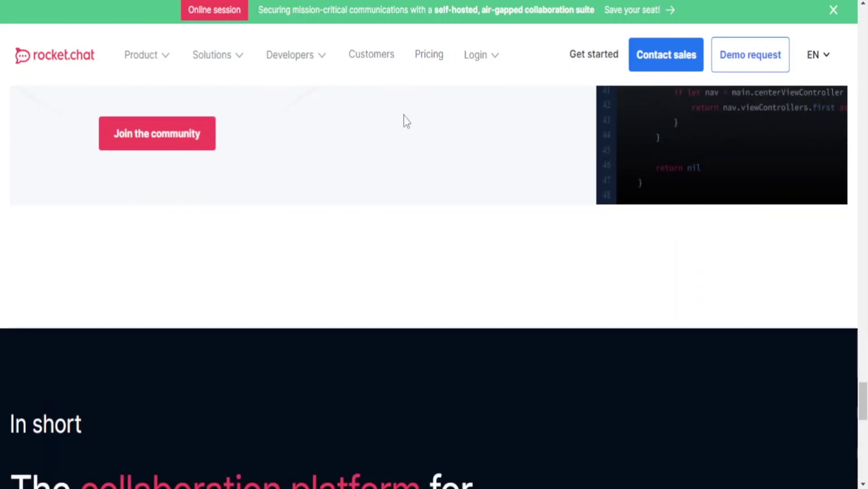
scroll(404, 120, down, 1)
scroll(404, 120, down, 1)
scroll(403, 121, down, 1)
scroll(404, 121, down, 1)
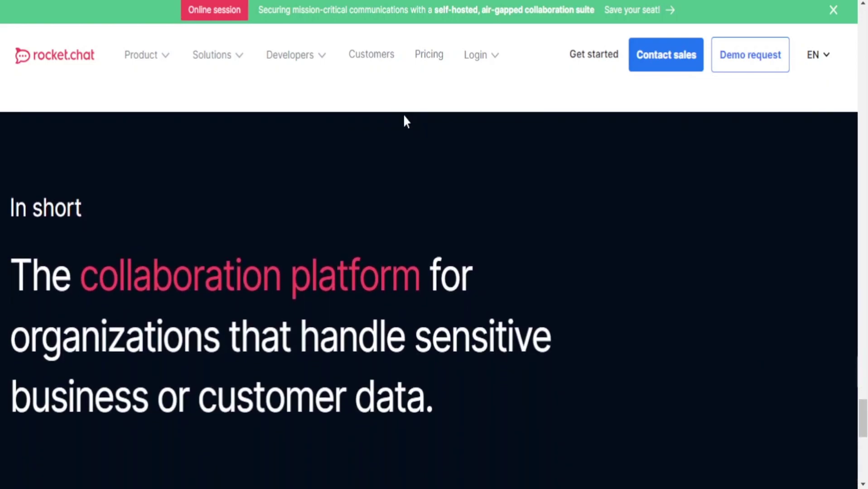
scroll(404, 121, down, 1)
scroll(404, 120, down, 1)
scroll(404, 120, down, 1)
scroll(403, 121, down, 1)
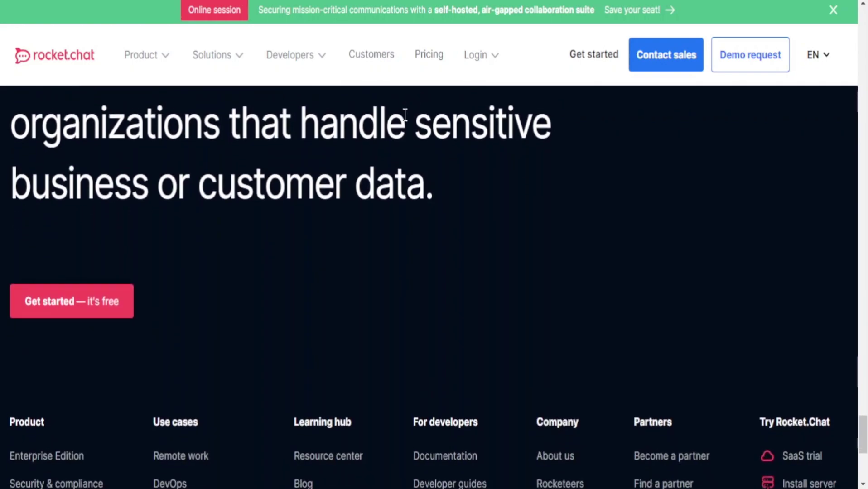
scroll(403, 121, down, 1)
scroll(403, 121, down, 1)
scroll(403, 120, down, 1)
scroll(403, 121, down, 1)
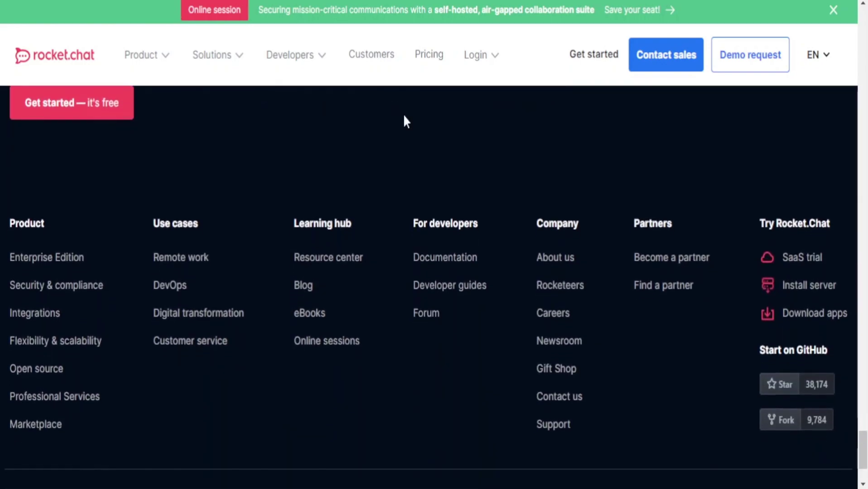
scroll(404, 120, down, 2)
scroll(403, 120, down, 1)
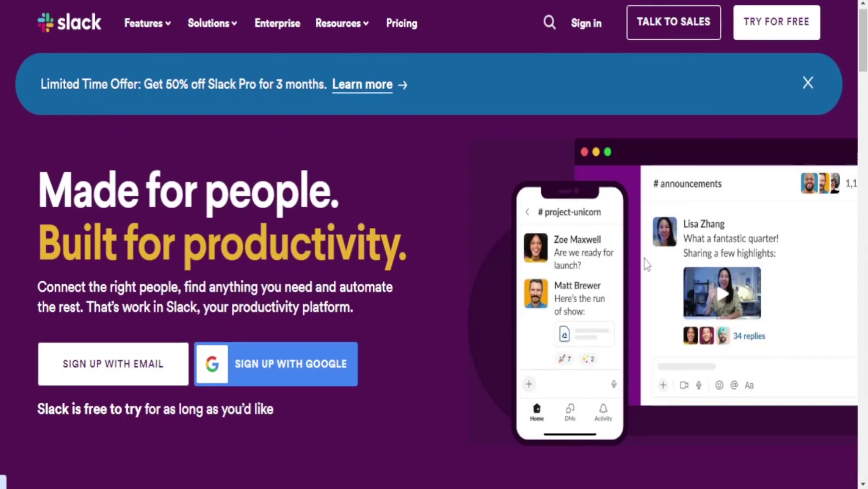
scroll(646, 265, down, 1)
scroll(646, 264, down, 1)
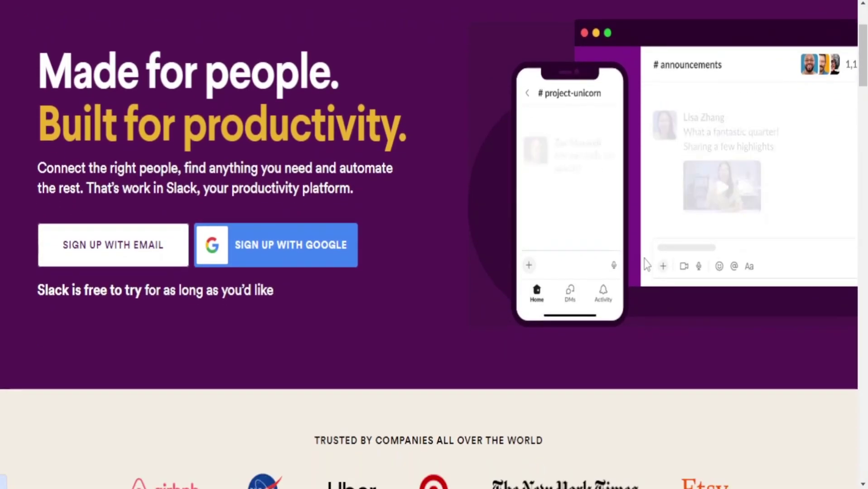
scroll(645, 264, down, 1)
scroll(646, 265, down, 1)
scroll(646, 264, down, 1)
scroll(646, 264, down, 1)
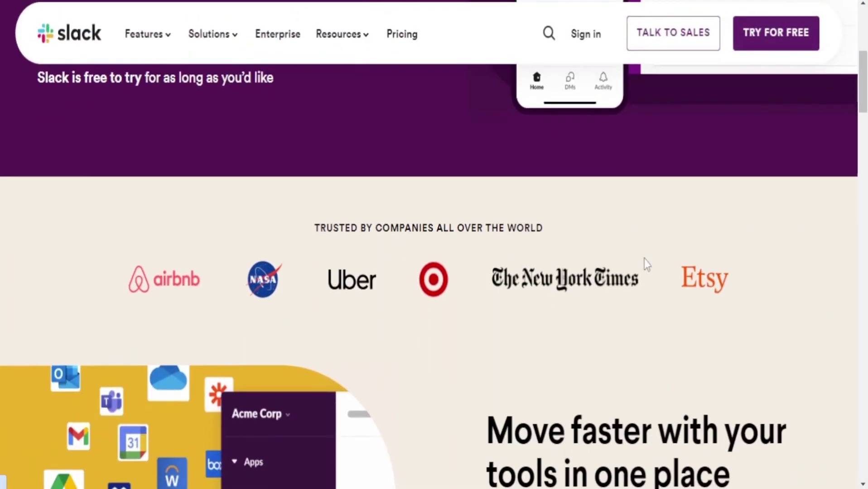
scroll(646, 264, down, 1)
scroll(646, 264, down, 1)
scroll(645, 265, down, 1)
scroll(645, 264, down, 1)
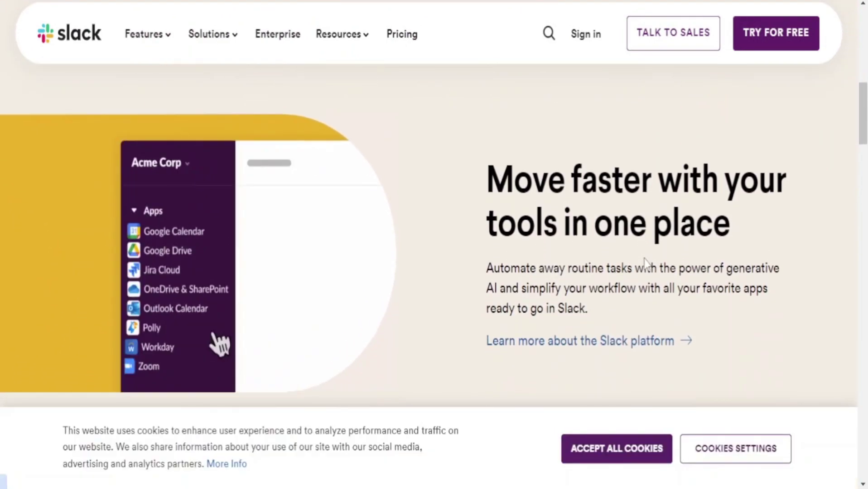
scroll(646, 264, down, 1)
scroll(645, 264, down, 1)
scroll(645, 264, down, 1)
scroll(645, 264, down, 1)
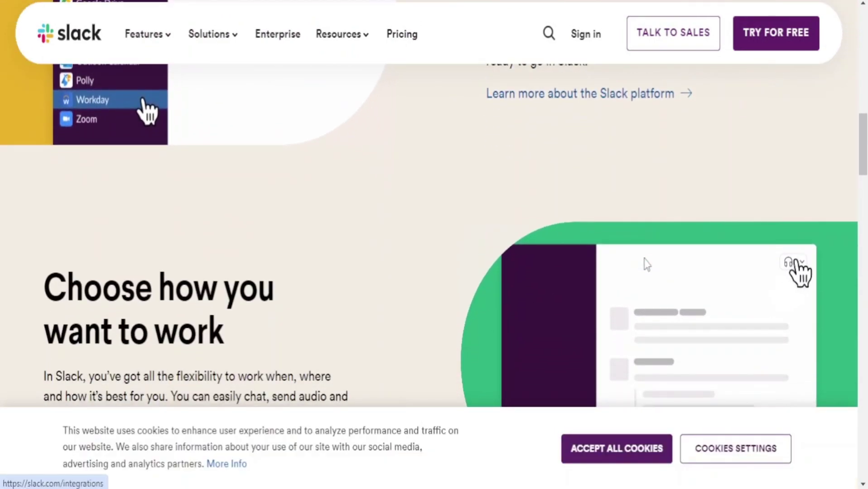
scroll(646, 264, down, 1)
scroll(646, 264, down, 1)
scroll(646, 264, down, 1)
scroll(645, 264, down, 1)
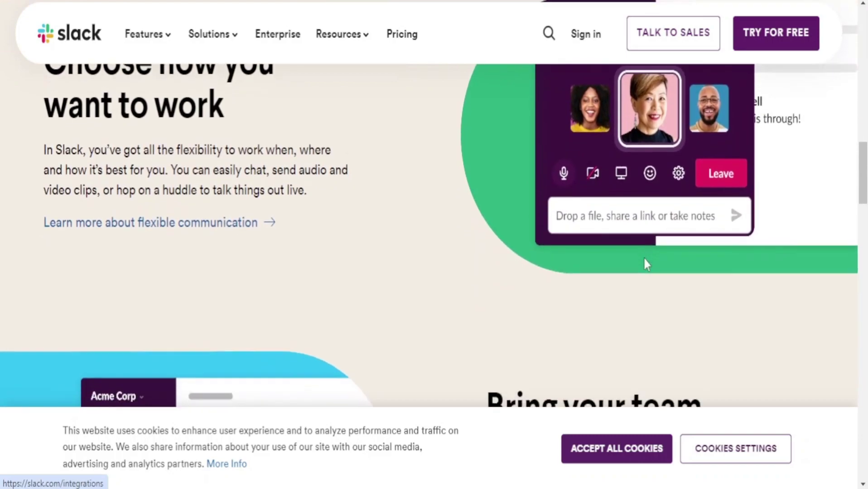
scroll(645, 264, down, 1)
scroll(646, 264, down, 1)
scroll(646, 264, down, 1)
scroll(645, 264, down, 1)
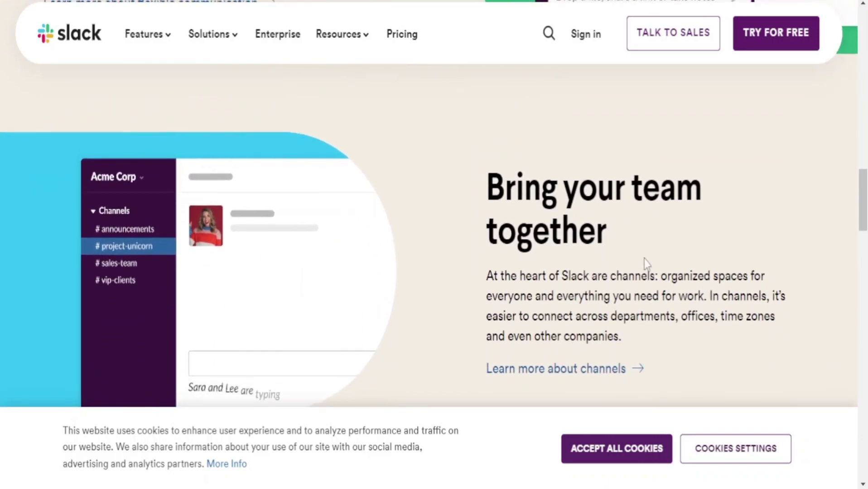
scroll(646, 264, down, 1)
scroll(645, 264, down, 1)
scroll(646, 264, down, 1)
scroll(645, 264, down, 1)
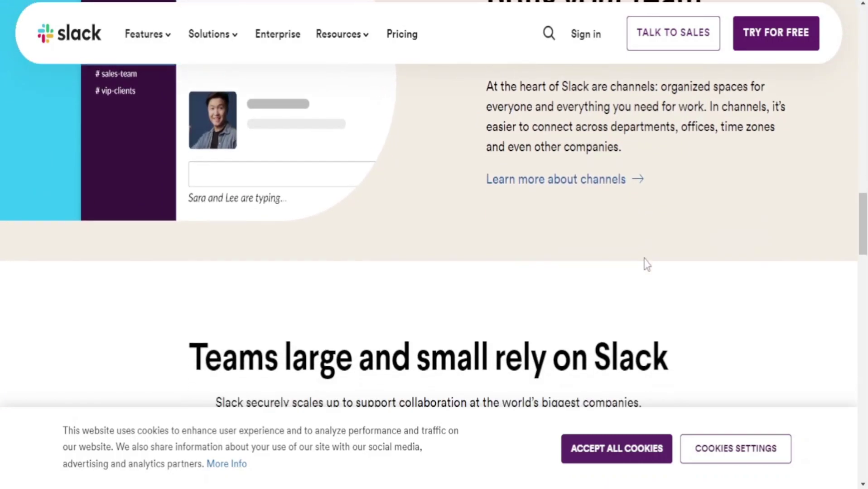
scroll(645, 264, down, 1)
scroll(645, 264, down, 1)
scroll(645, 264, down, 1)
scroll(645, 264, down, 1)
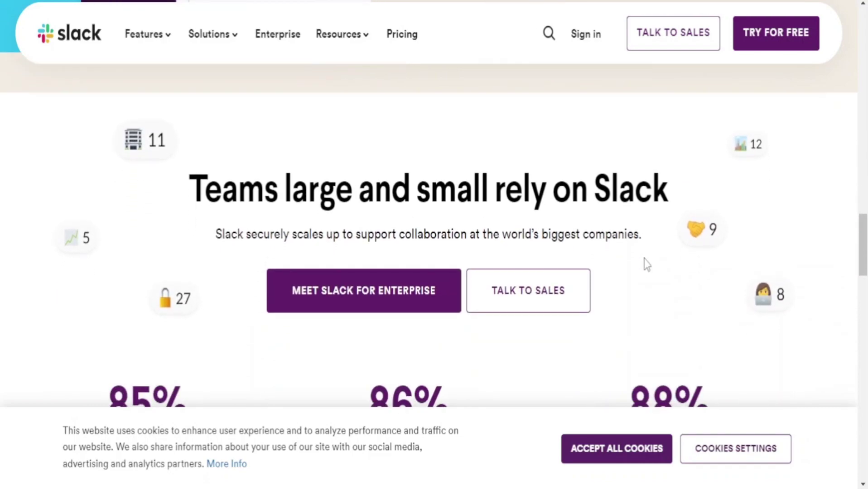
scroll(646, 264, down, 1)
scroll(646, 264, down, 1)
scroll(646, 264, down, 1)
scroll(646, 264, down, 1)
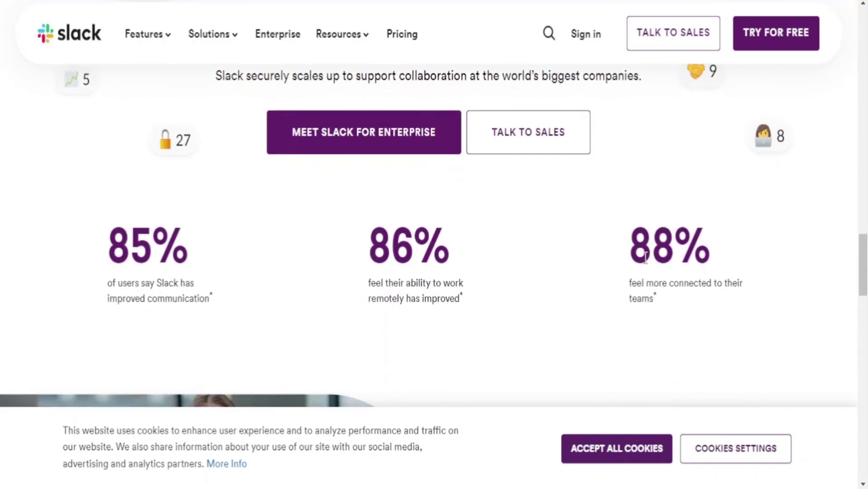
scroll(645, 256, down, 1)
scroll(646, 256, down, 1)
scroll(646, 256, down, 1)
scroll(645, 256, down, 1)
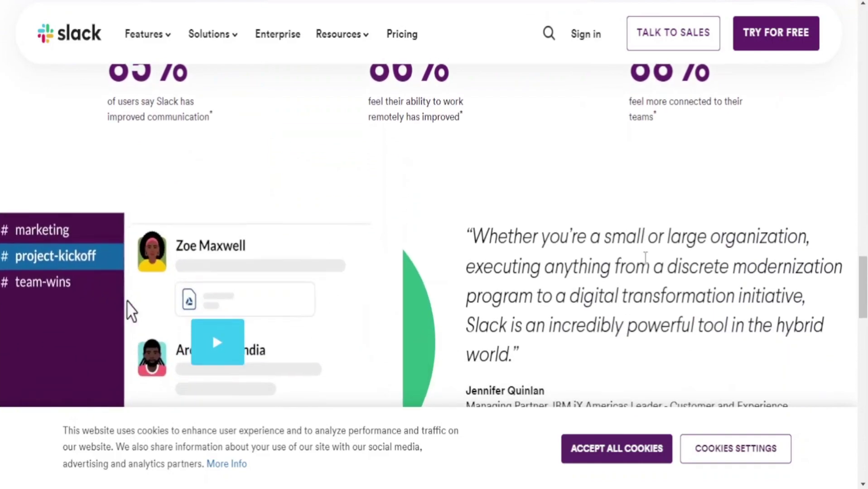
scroll(645, 256, down, 1)
scroll(645, 256, down, 1)
scroll(645, 256, down, 1)
scroll(646, 256, down, 1)
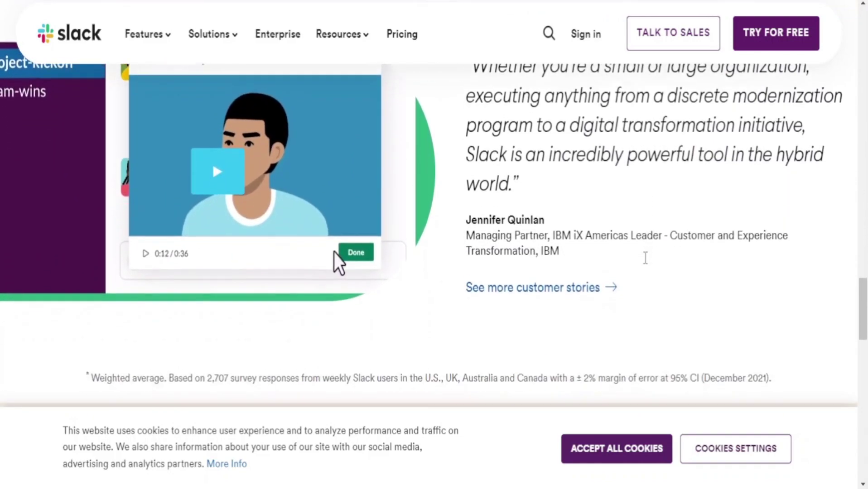
scroll(646, 257, down, 1)
scroll(645, 261, down, 1)
scroll(645, 262, down, 1)
scroll(647, 264, down, 1)
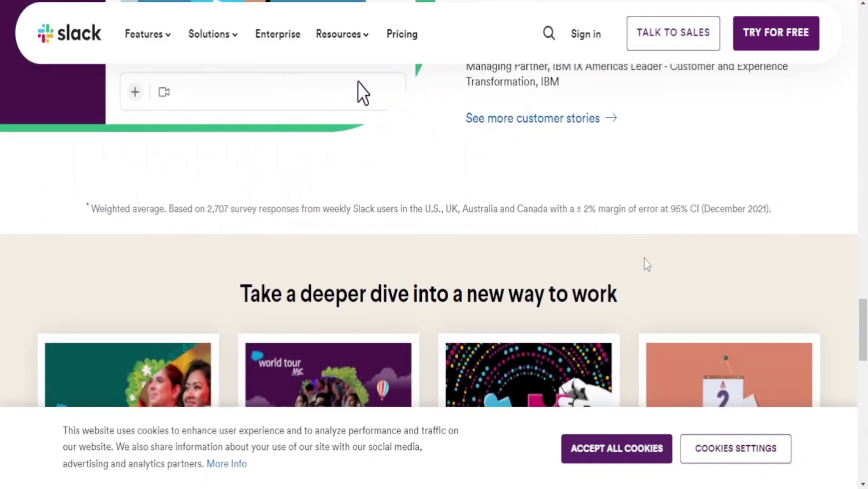
scroll(645, 263, down, 1)
scroll(646, 263, down, 1)
scroll(645, 264, down, 1)
scroll(645, 264, down, 1)
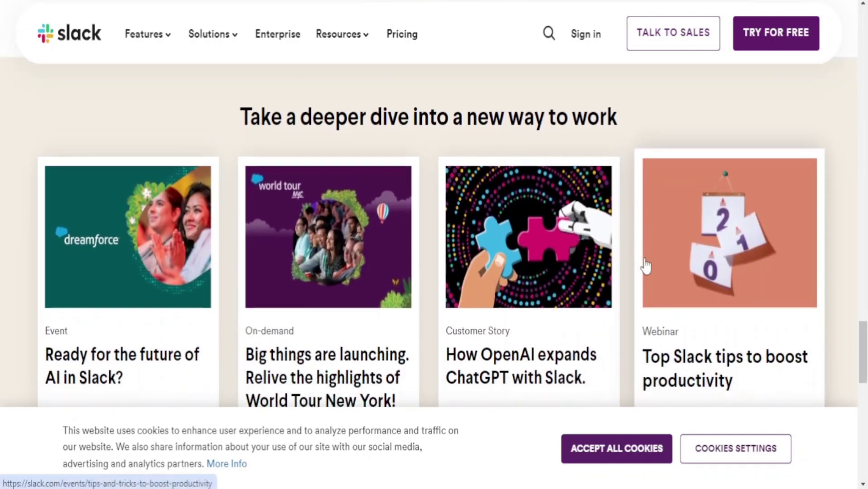
scroll(645, 264, down, 1)
scroll(646, 264, down, 1)
scroll(646, 264, down, 1)
scroll(645, 264, down, 1)
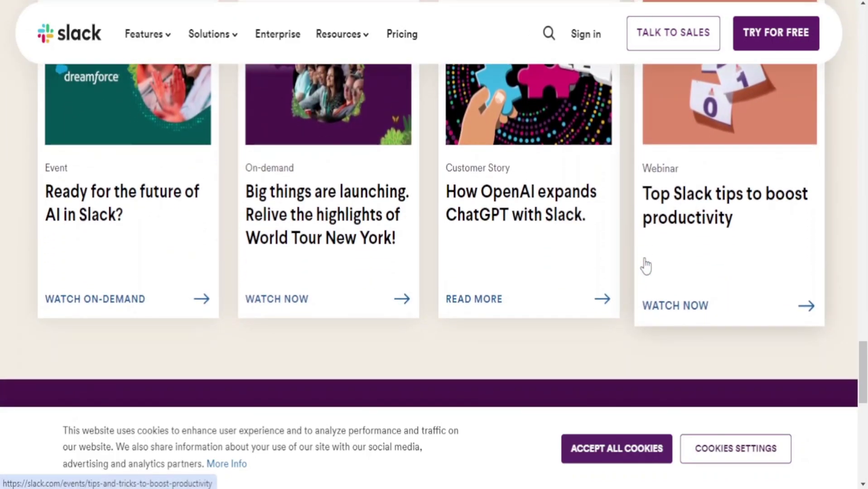
scroll(645, 264, down, 1)
scroll(646, 264, down, 1)
scroll(646, 264, down, 1)
scroll(645, 264, down, 1)
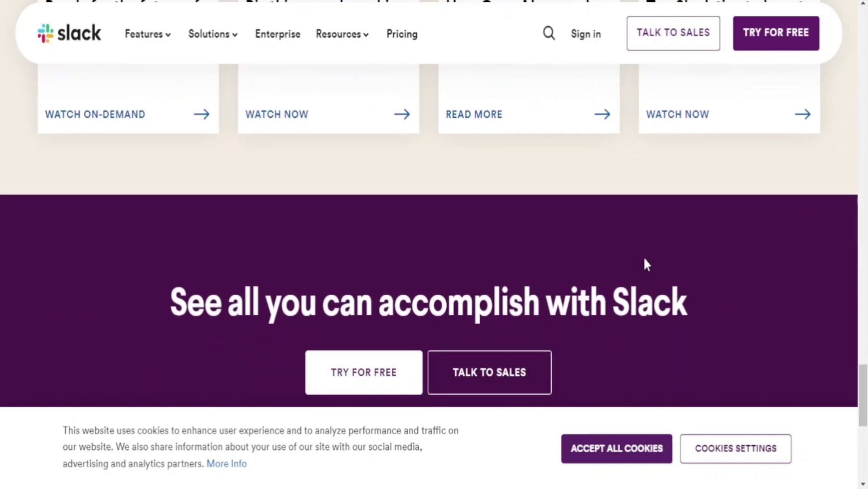
scroll(646, 264, down, 1)
scroll(646, 264, down, 1)
scroll(645, 264, down, 1)
scroll(645, 264, down, 1)
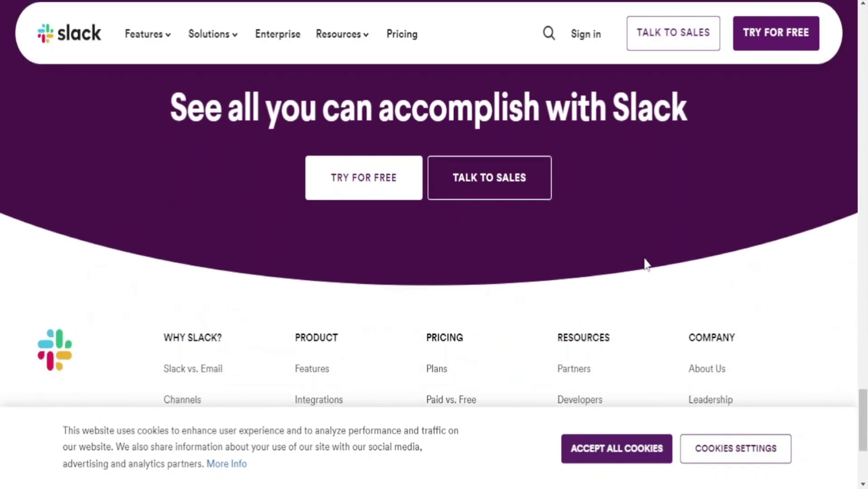
scroll(646, 264, down, 1)
scroll(646, 264, down, 1)
scroll(646, 264, down, 1)
scroll(646, 264, down, 1)
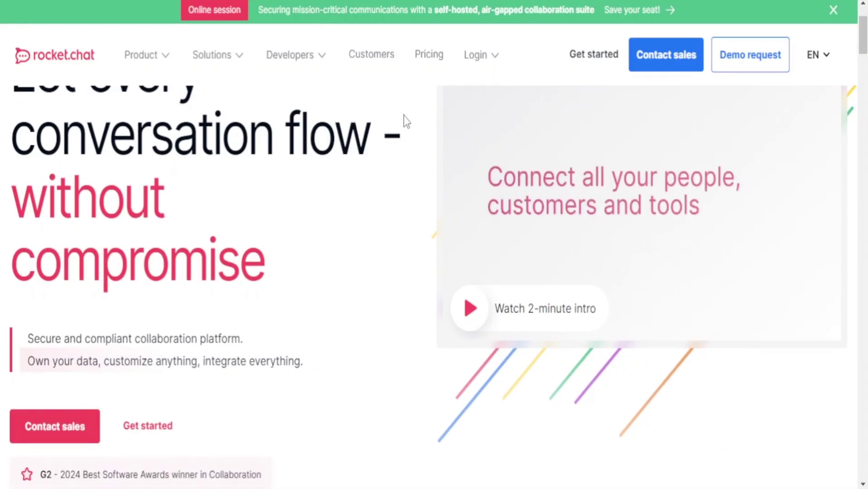
scroll(403, 121, down, 1)
scroll(403, 120, down, 1)
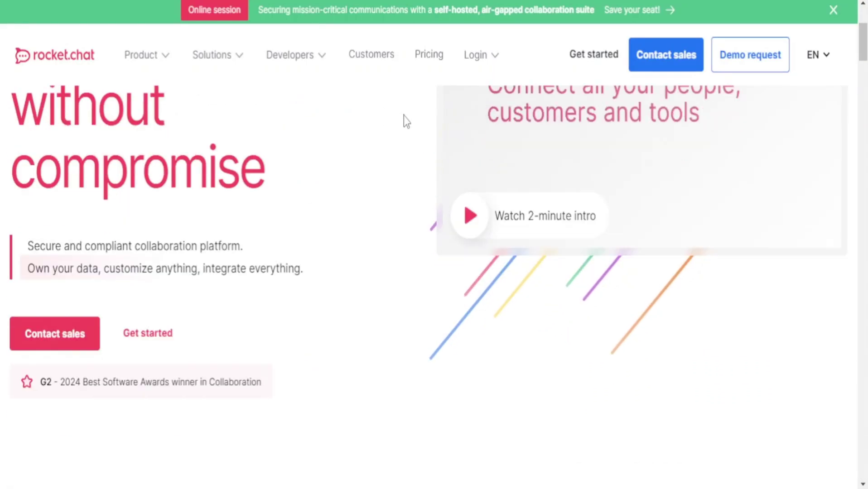
scroll(403, 120, down, 2)
scroll(404, 120, down, 2)
scroll(404, 120, down, 1)
scroll(404, 120, down, 1)
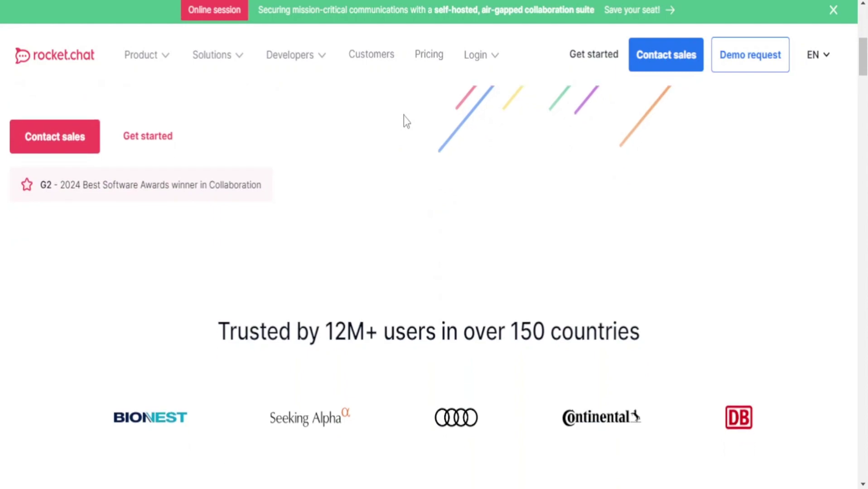
scroll(403, 121, down, 1)
scroll(403, 121, down, 1)
scroll(404, 121, down, 1)
scroll(403, 120, down, 1)
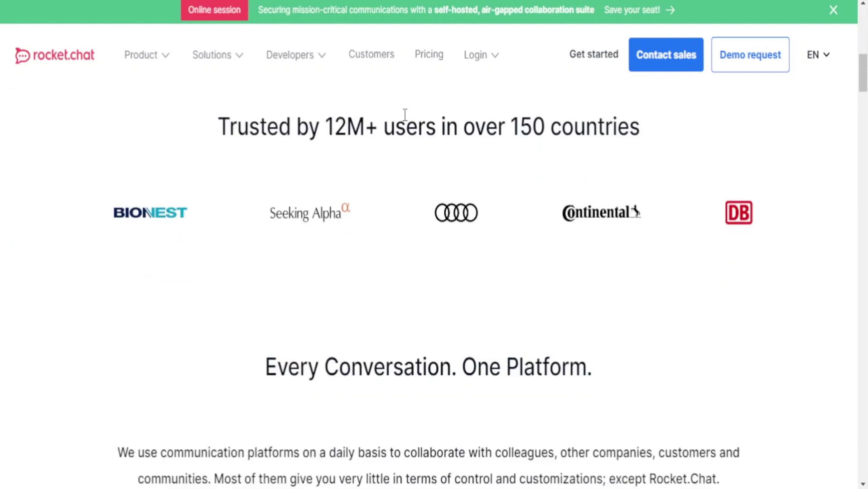
scroll(403, 121, down, 1)
scroll(403, 120, down, 1)
scroll(404, 121, down, 1)
scroll(403, 120, down, 1)
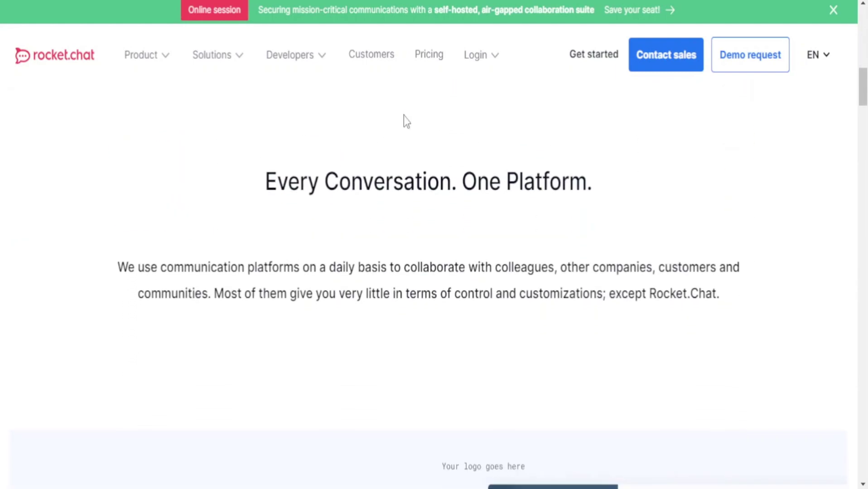
scroll(403, 120, down, 1)
scroll(404, 121, down, 1)
scroll(403, 121, down, 1)
scroll(404, 121, down, 1)
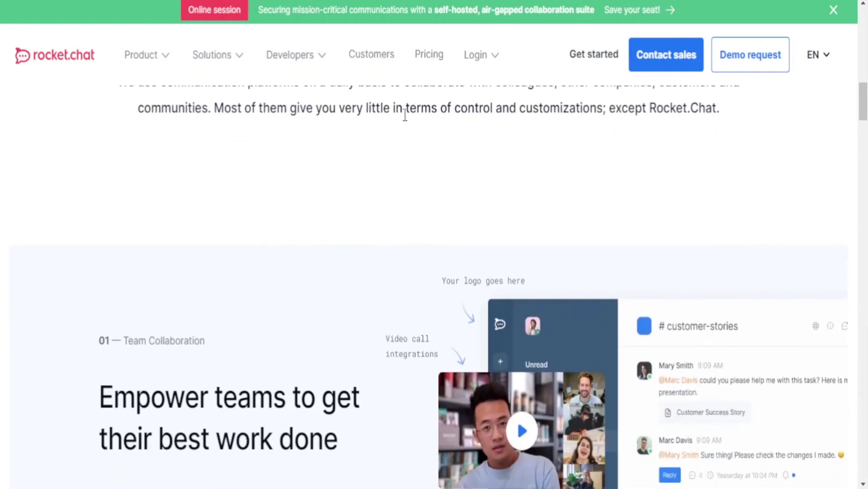
scroll(403, 121, down, 1)
scroll(403, 120, down, 1)
scroll(404, 120, down, 1)
scroll(404, 120, down, 1)
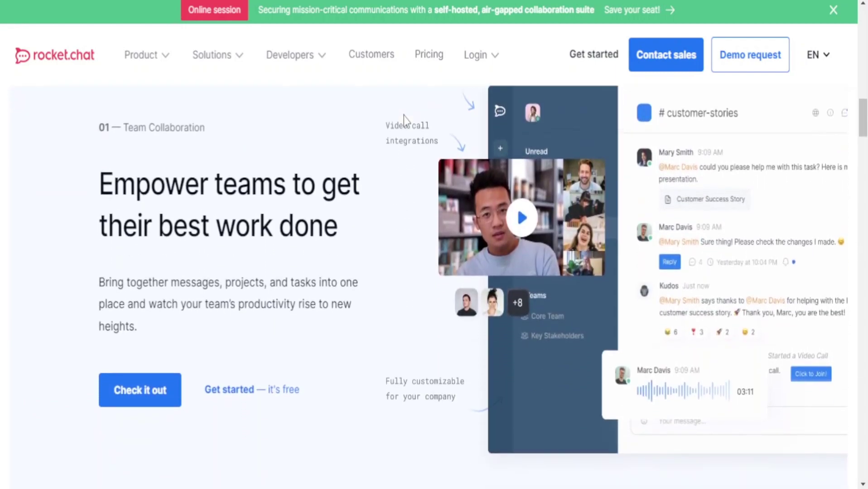
scroll(403, 121, down, 1)
scroll(403, 115, down, 1)
scroll(403, 116, down, 1)
scroll(404, 116, down, 1)
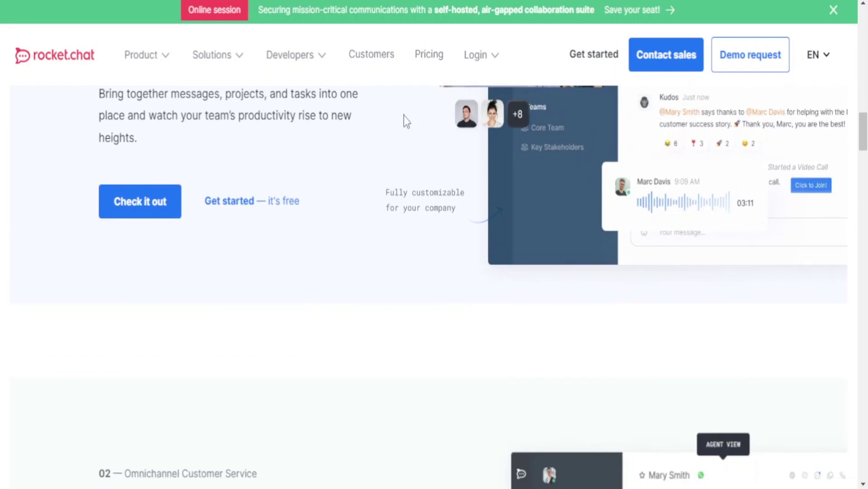
scroll(403, 115, down, 1)
scroll(404, 116, down, 1)
scroll(403, 116, down, 1)
scroll(404, 116, down, 1)
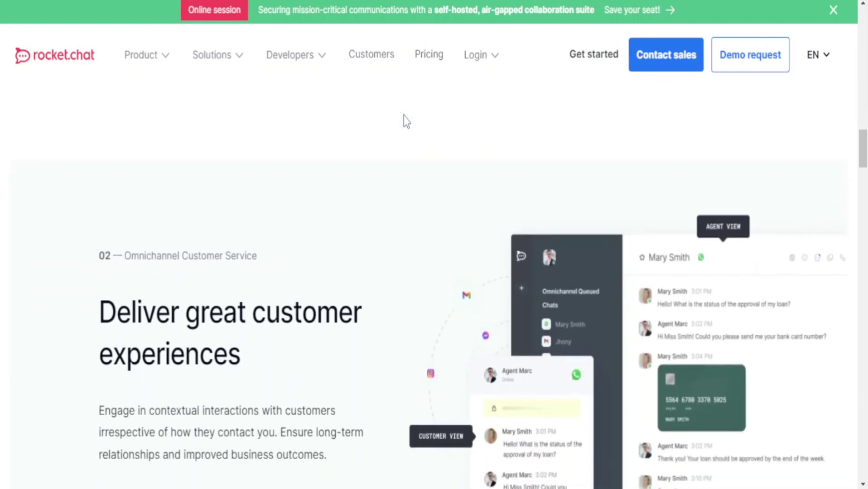
scroll(404, 116, down, 1)
scroll(404, 116, down, 1)
scroll(404, 116, down, 1)
scroll(403, 115, down, 1)
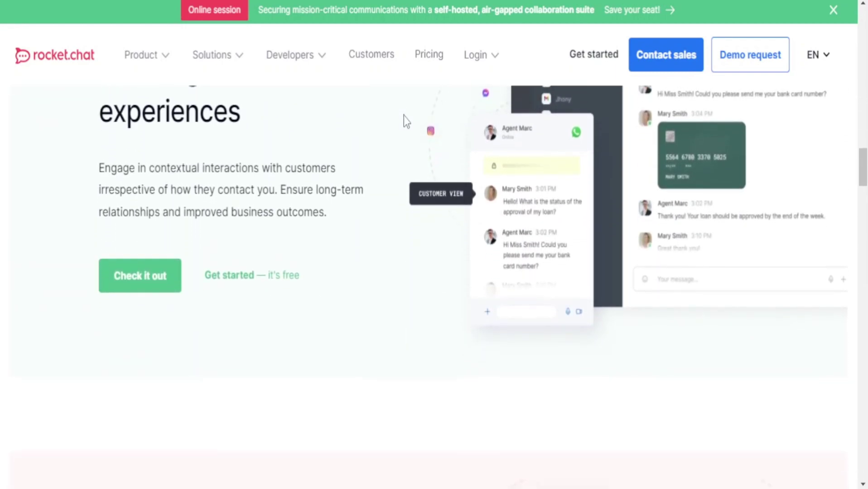
scroll(403, 116, down, 1)
scroll(404, 116, down, 1)
scroll(404, 116, down, 1)
scroll(403, 115, down, 1)
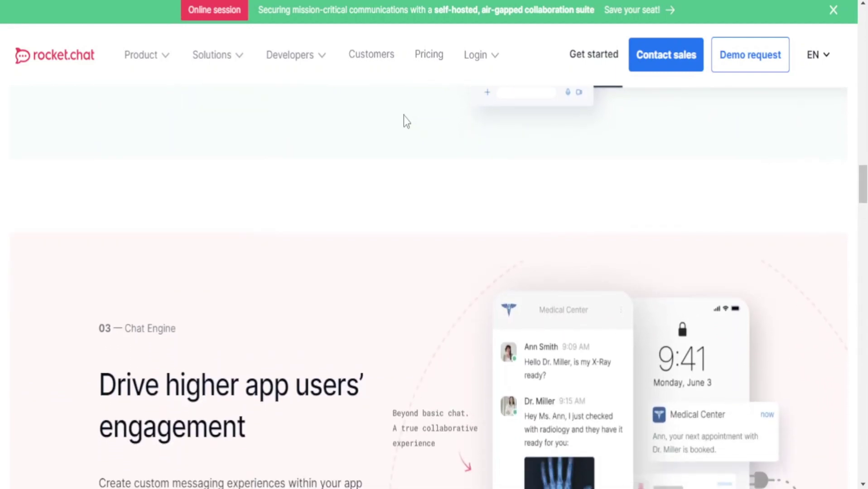
scroll(403, 116, down, 1)
scroll(404, 115, down, 1)
scroll(403, 116, down, 1)
scroll(404, 116, down, 1)
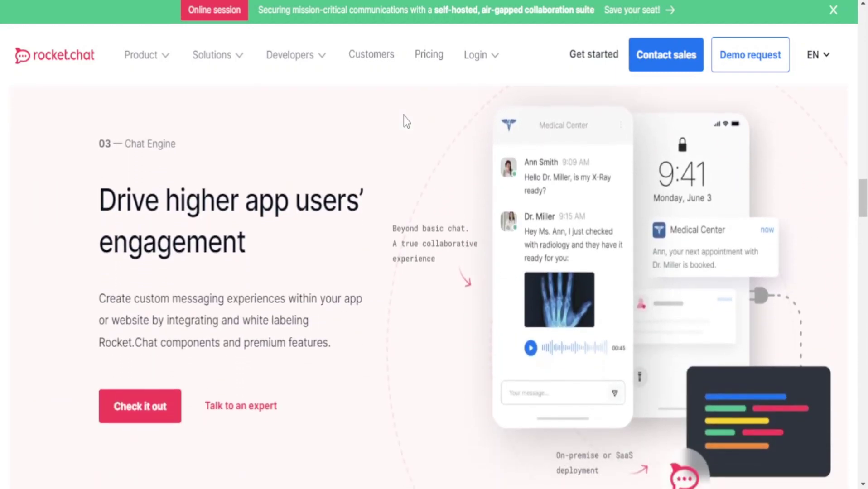
scroll(404, 116, down, 1)
scroll(404, 116, down, 1)
scroll(403, 116, down, 1)
scroll(404, 116, down, 1)
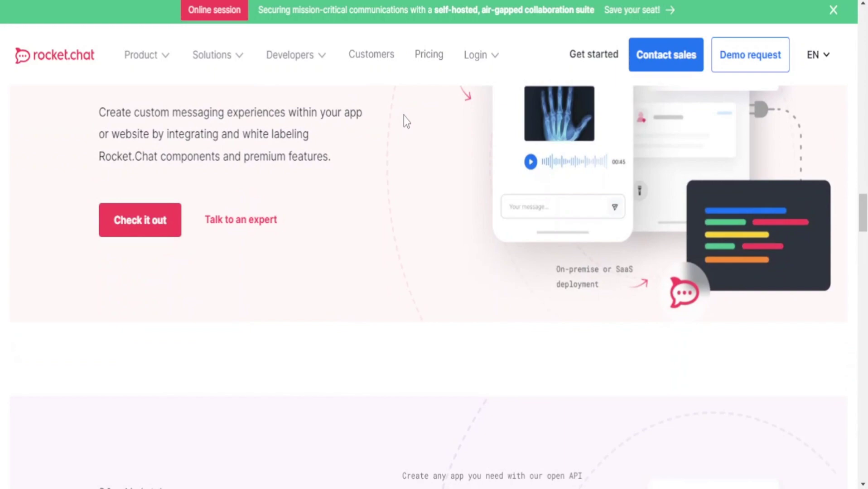
scroll(404, 116, down, 1)
scroll(404, 116, down, 1)
scroll(403, 116, down, 1)
scroll(404, 116, down, 1)
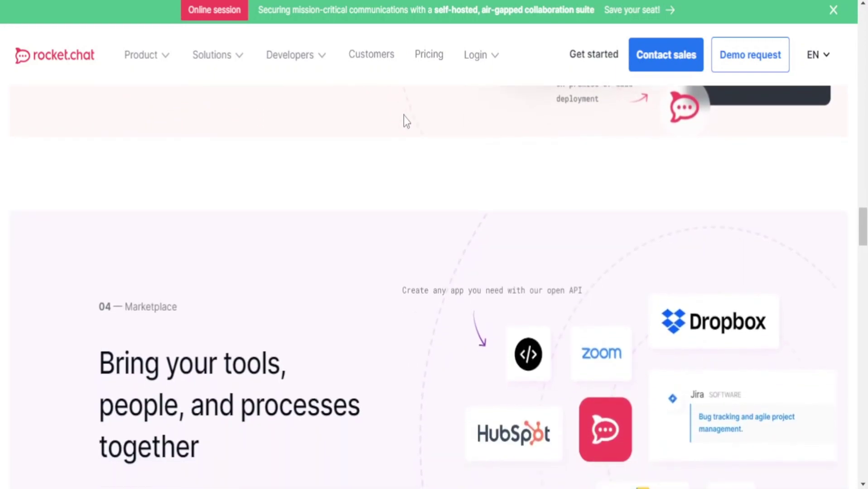
scroll(404, 116, down, 1)
scroll(404, 116, down, 1)
scroll(404, 116, down, 1)
scroll(403, 116, down, 1)
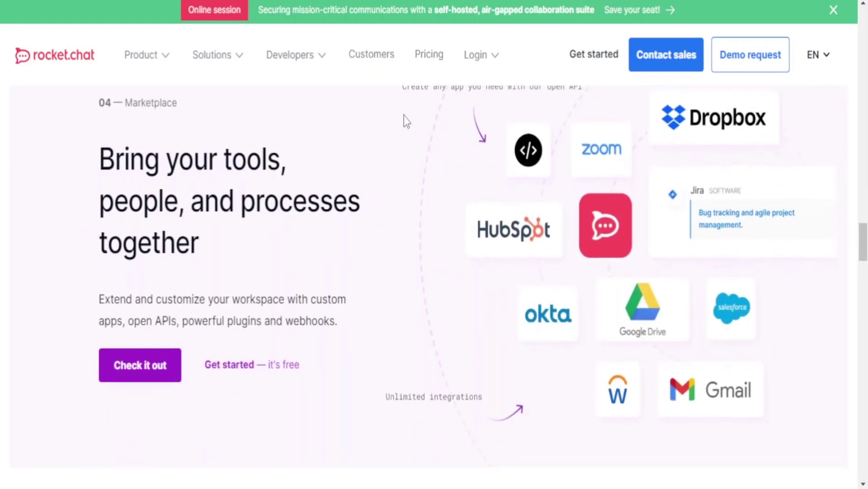
scroll(403, 116, down, 1)
scroll(403, 116, down, 1)
scroll(404, 116, down, 1)
scroll(403, 116, down, 1)
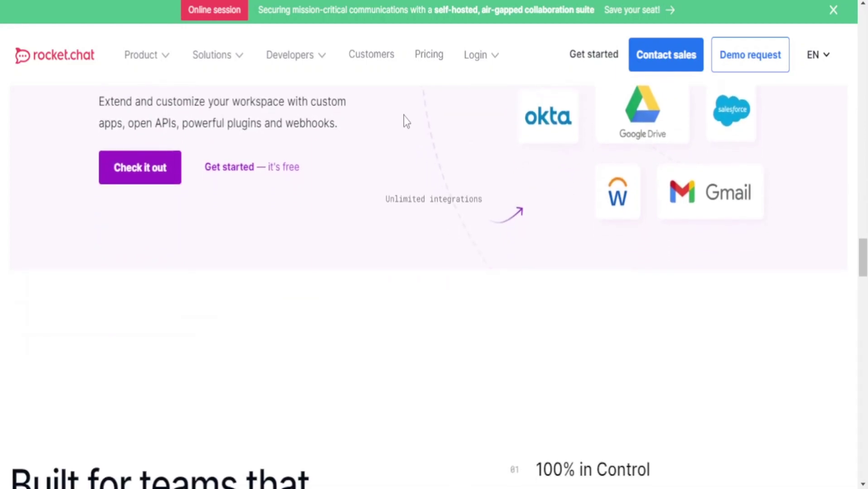
scroll(404, 116, down, 1)
scroll(403, 116, down, 1)
scroll(403, 116, down, 1)
scroll(404, 116, down, 1)
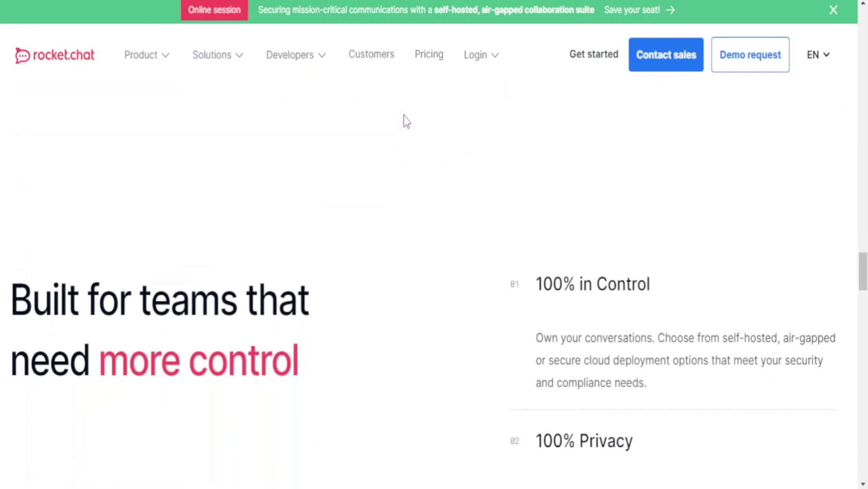
scroll(403, 115, down, 1)
scroll(403, 116, down, 1)
scroll(404, 116, down, 1)
scroll(404, 116, down, 1)
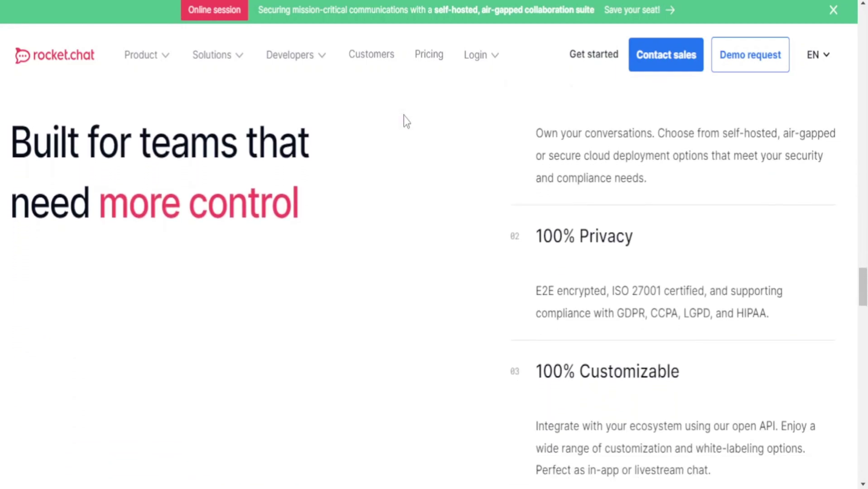
scroll(404, 116, down, 1)
scroll(403, 116, down, 1)
scroll(403, 116, down, 1)
scroll(404, 116, down, 1)
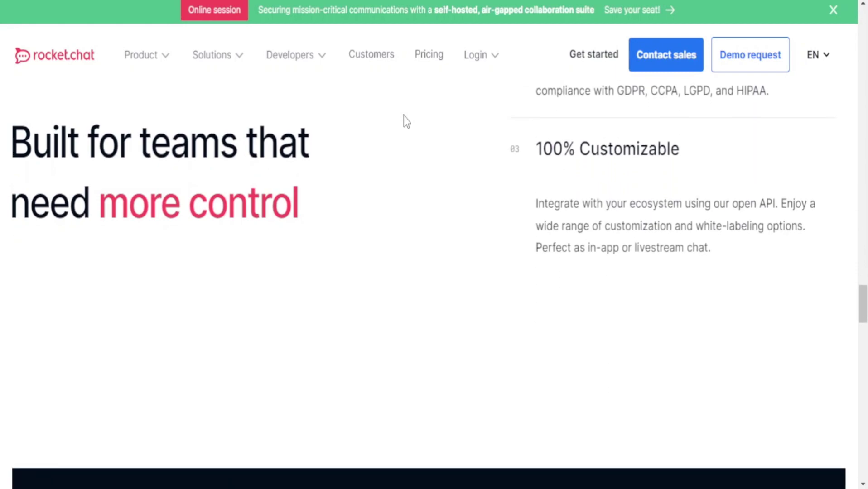
scroll(403, 116, down, 1)
scroll(404, 116, down, 1)
scroll(403, 116, down, 1)
scroll(404, 116, down, 1)
scroll(403, 116, down, 1)
scroll(404, 116, down, 1)
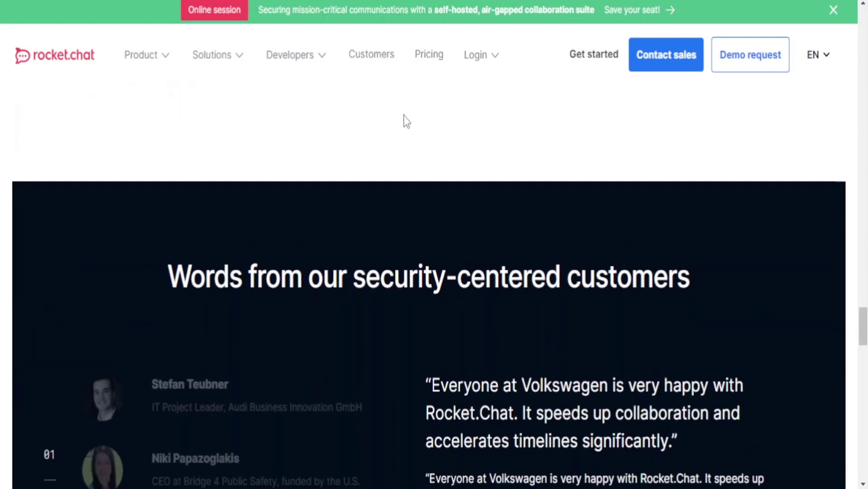
scroll(403, 116, down, 1)
scroll(404, 116, down, 1)
scroll(403, 113, down, 1)
scroll(404, 121, down, 1)
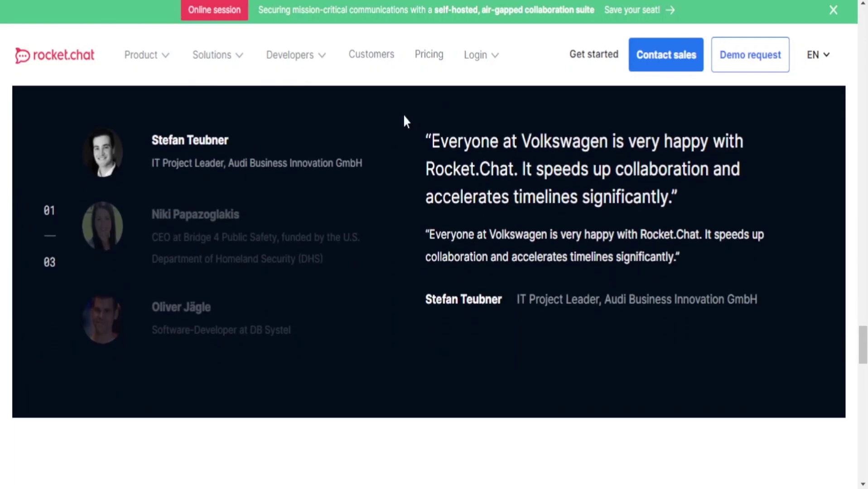
scroll(404, 121, down, 1)
scroll(403, 121, down, 1)
scroll(404, 121, down, 1)
scroll(403, 120, down, 1)
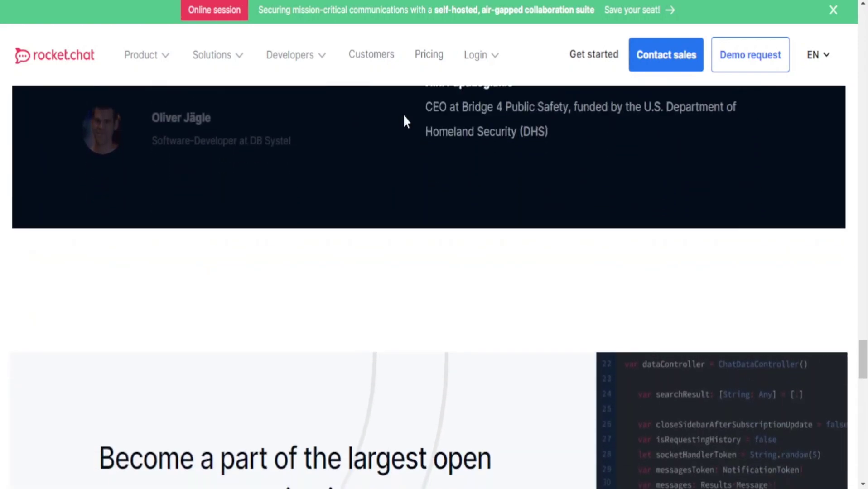
scroll(403, 120, down, 1)
scroll(404, 121, down, 1)
scroll(403, 121, down, 1)
scroll(403, 121, down, 1)
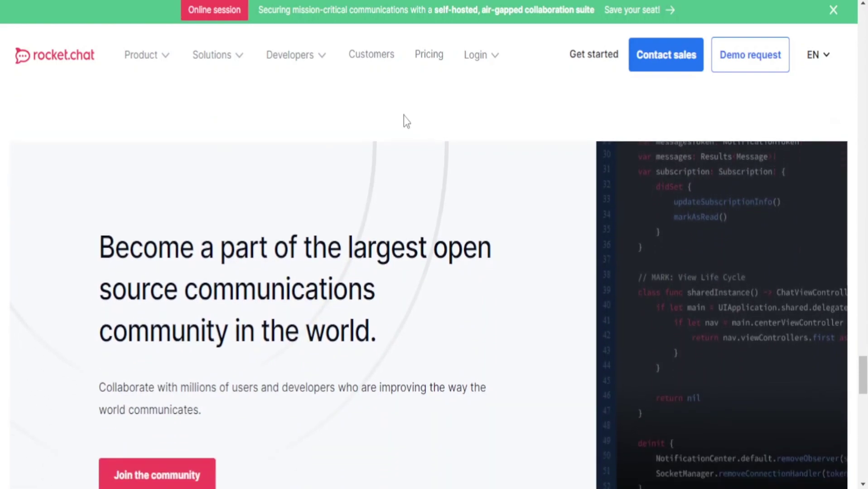
scroll(403, 120, down, 1)
scroll(404, 120, down, 1)
scroll(403, 121, down, 1)
scroll(403, 116, down, 1)
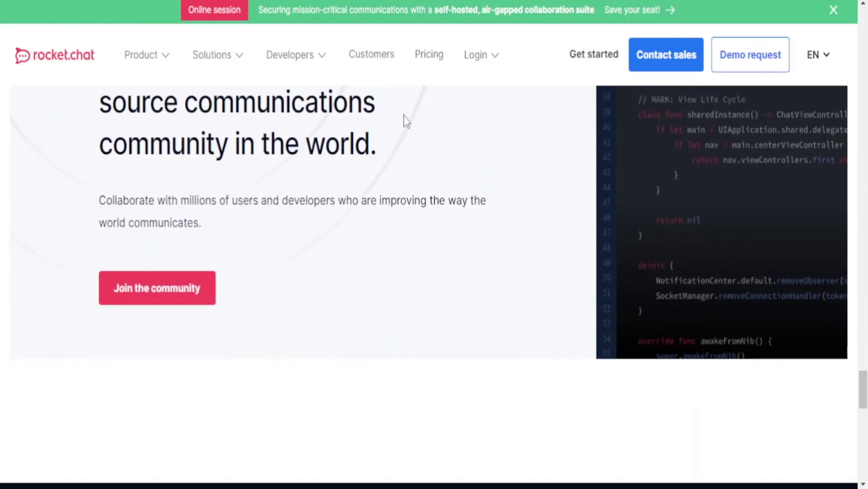
scroll(404, 116, down, 1)
scroll(403, 116, down, 1)
scroll(404, 116, down, 1)
scroll(404, 120, down, 1)
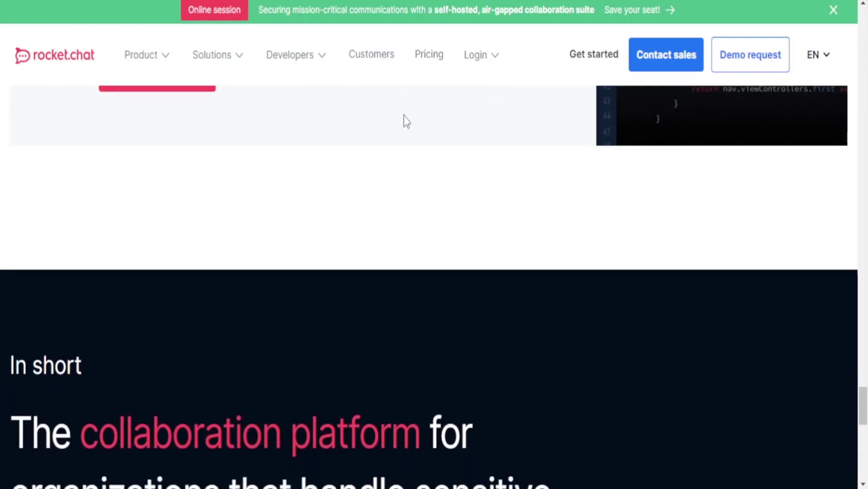
scroll(404, 120, down, 1)
scroll(403, 121, down, 1)
scroll(403, 120, down, 1)
scroll(404, 120, down, 1)
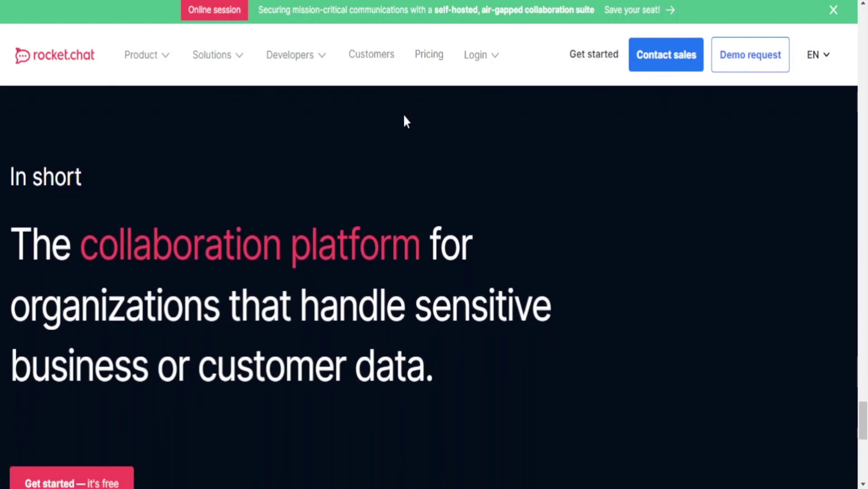
scroll(403, 121, down, 1)
scroll(403, 120, down, 1)
scroll(403, 121, down, 1)
scroll(404, 116, down, 1)
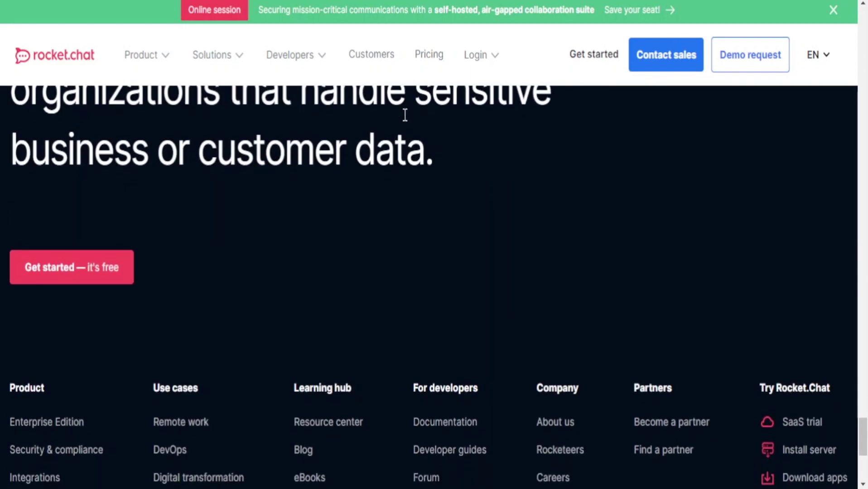
scroll(403, 116, down, 1)
scroll(403, 116, down, 1)
scroll(404, 120, down, 1)
scroll(404, 120, down, 2)
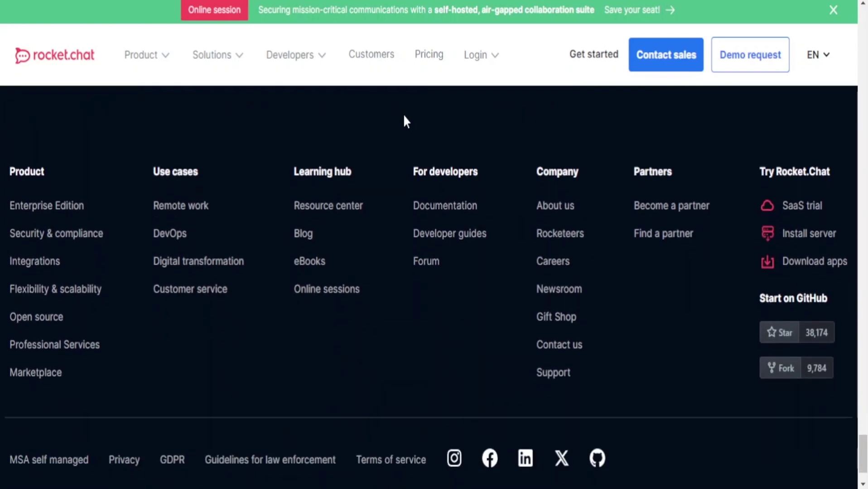
scroll(403, 120, down, 1)
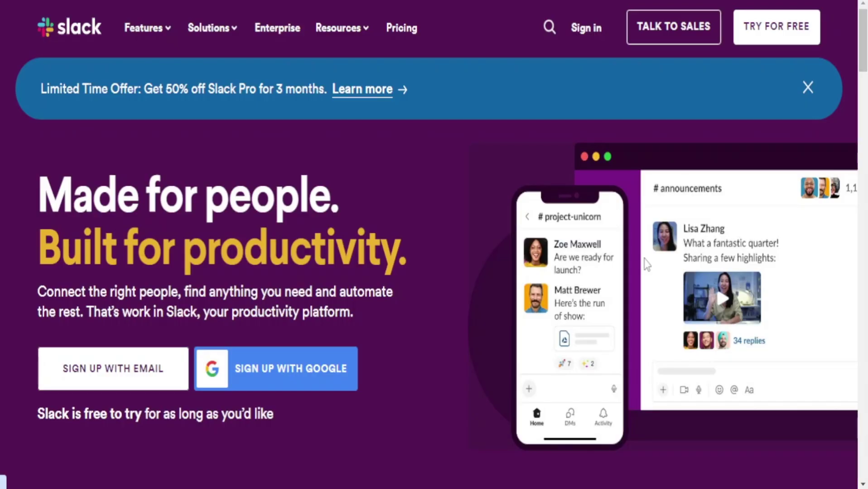
scroll(646, 263, down, 2)
scroll(645, 263, down, 2)
scroll(645, 263, down, 1)
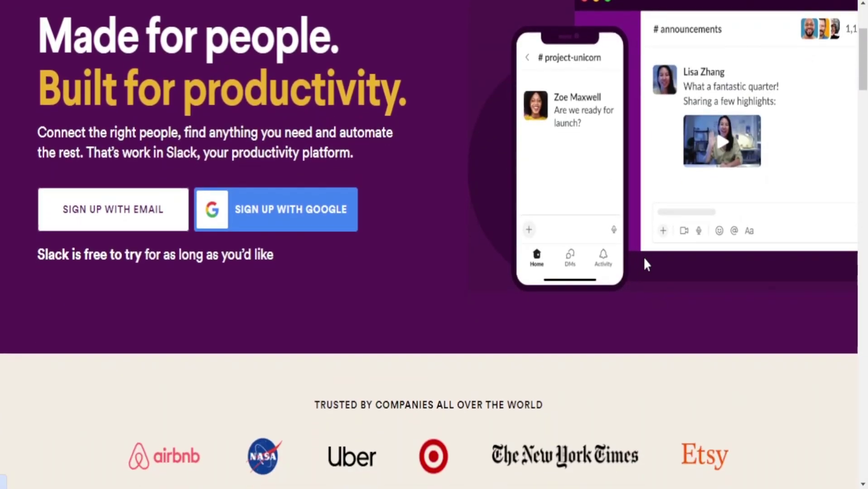
scroll(646, 263, down, 1)
scroll(645, 263, down, 1)
scroll(645, 263, down, 1)
scroll(645, 263, down, 2)
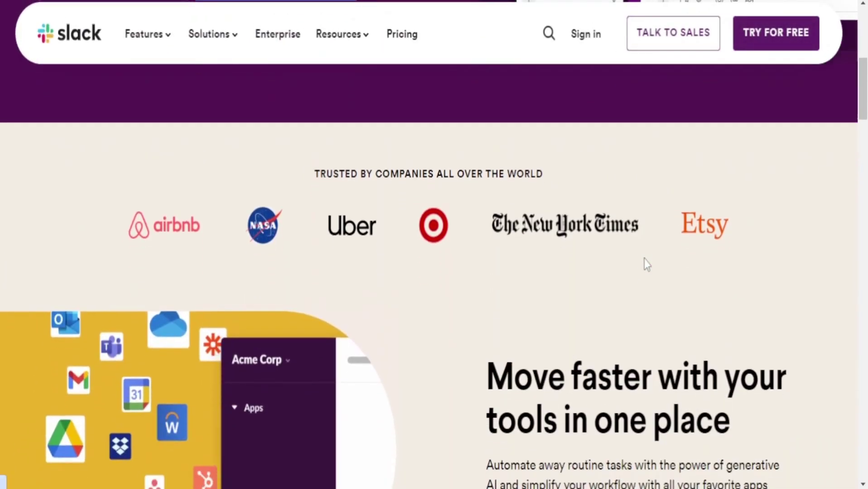
scroll(645, 263, down, 1)
scroll(645, 263, down, 1)
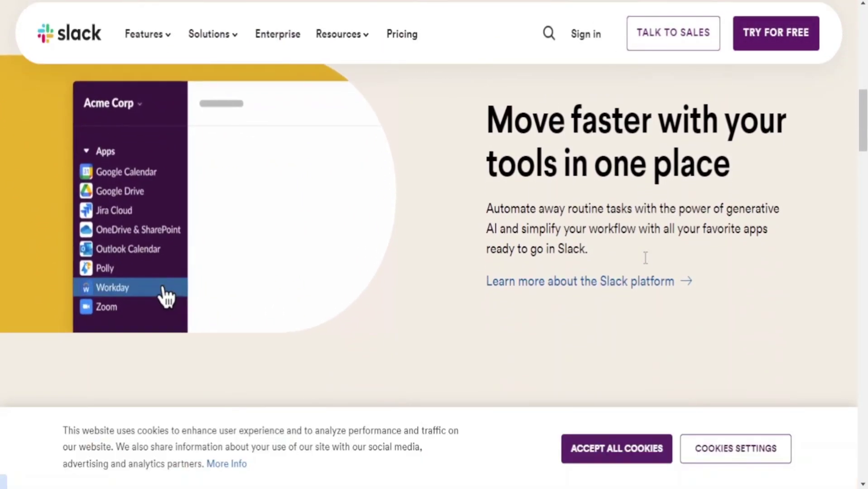
scroll(646, 262, down, 1)
scroll(646, 263, down, 1)
scroll(645, 263, down, 1)
scroll(645, 262, down, 2)
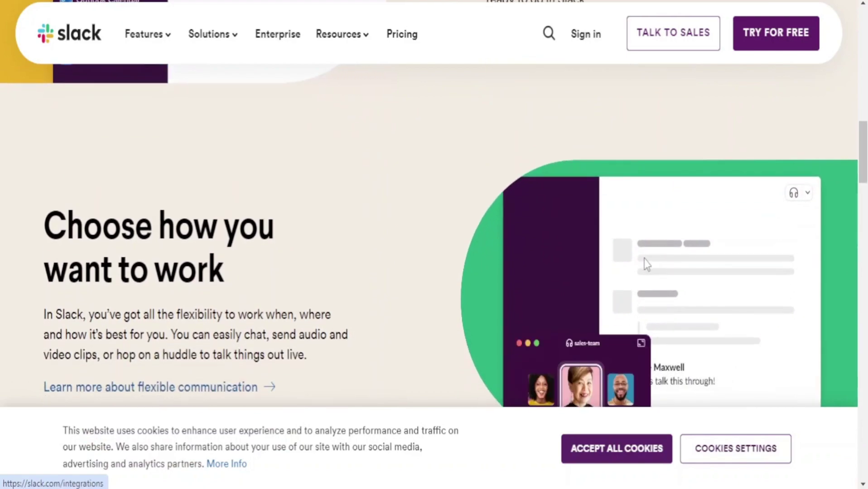
scroll(645, 263, down, 1)
scroll(646, 263, down, 1)
scroll(646, 263, down, 1)
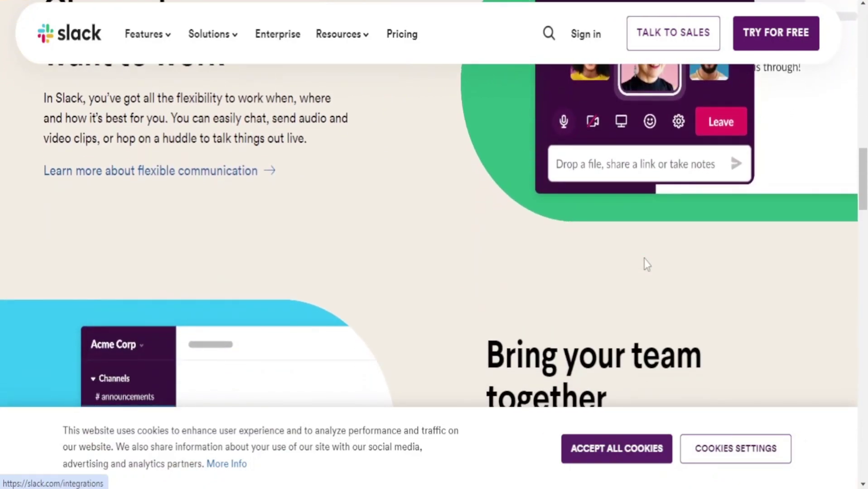
scroll(645, 263, down, 1)
scroll(645, 263, down, 1)
scroll(646, 263, down, 1)
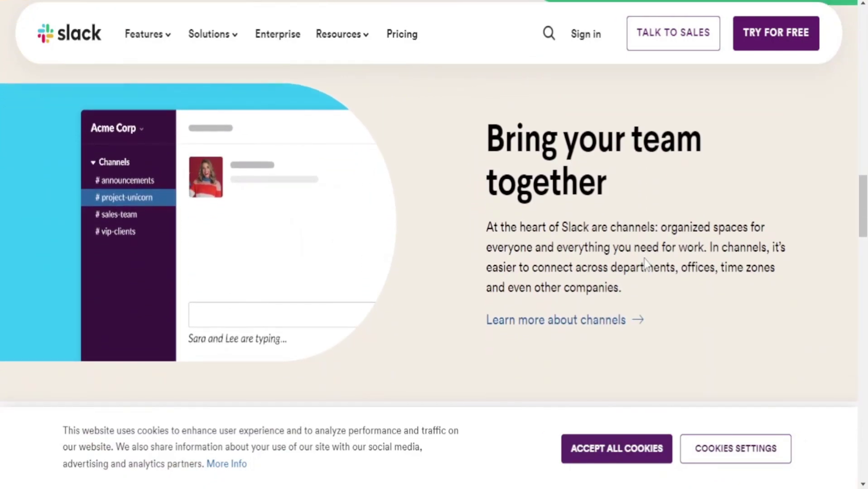
scroll(645, 262, down, 1)
scroll(646, 262, down, 1)
scroll(646, 263, down, 1)
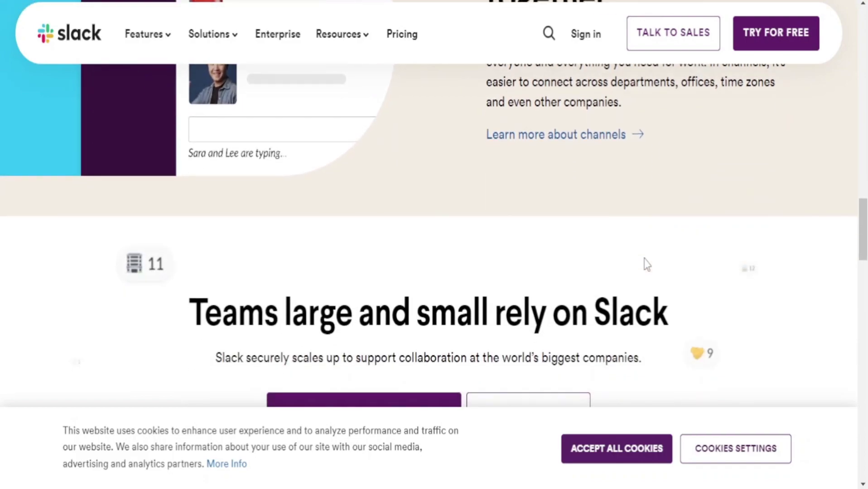
scroll(646, 263, down, 1)
scroll(645, 261, down, 3)
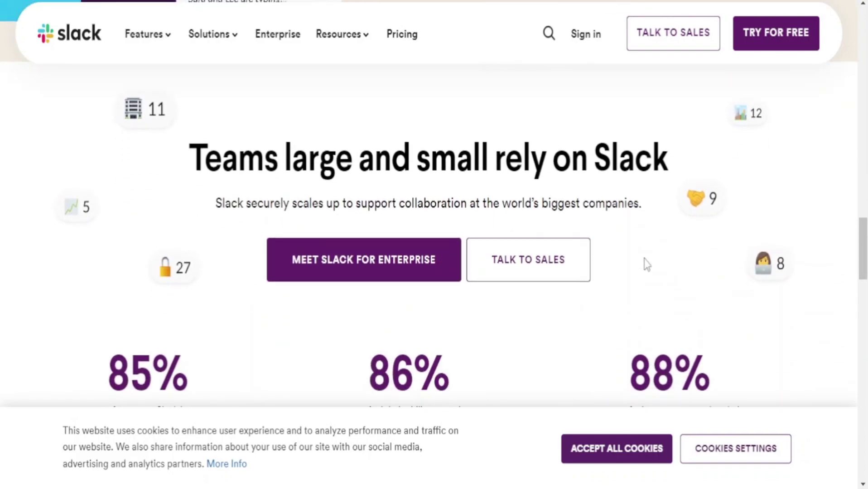
scroll(646, 261, down, 3)
scroll(645, 257, down, 2)
scroll(645, 257, down, 2)
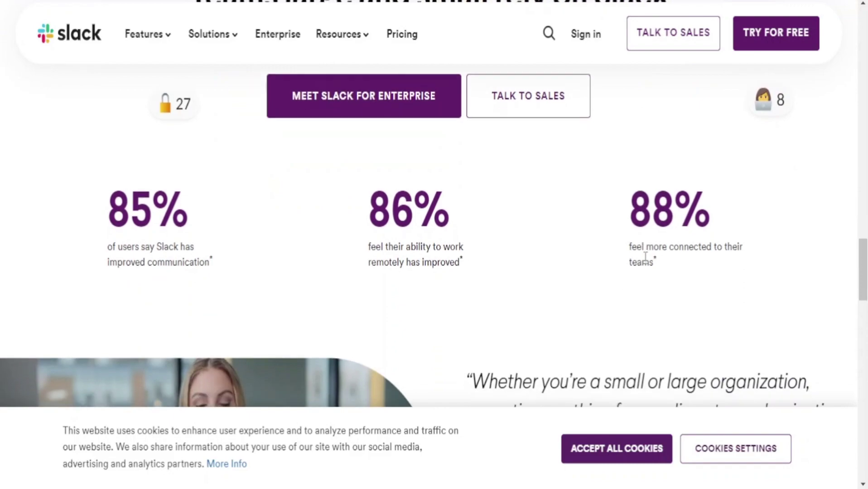